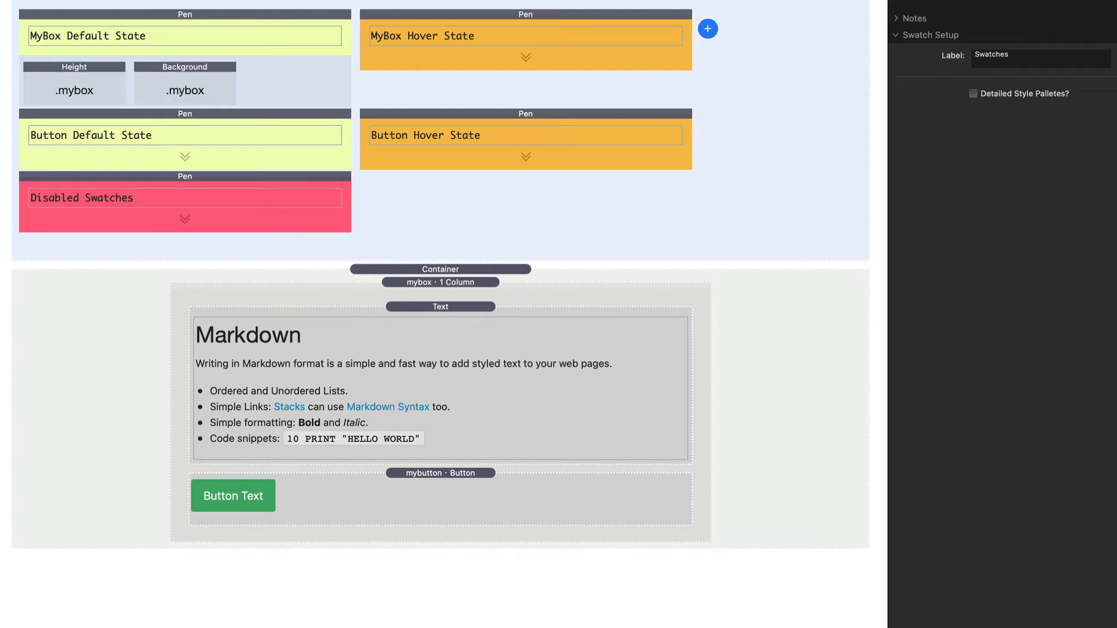
Preview the page, return to editing, and examine the swatches grouped in the MyBox, Button and Disabled Swatches pens.
{"action": "left_click", "coordinate": [762, 324]}
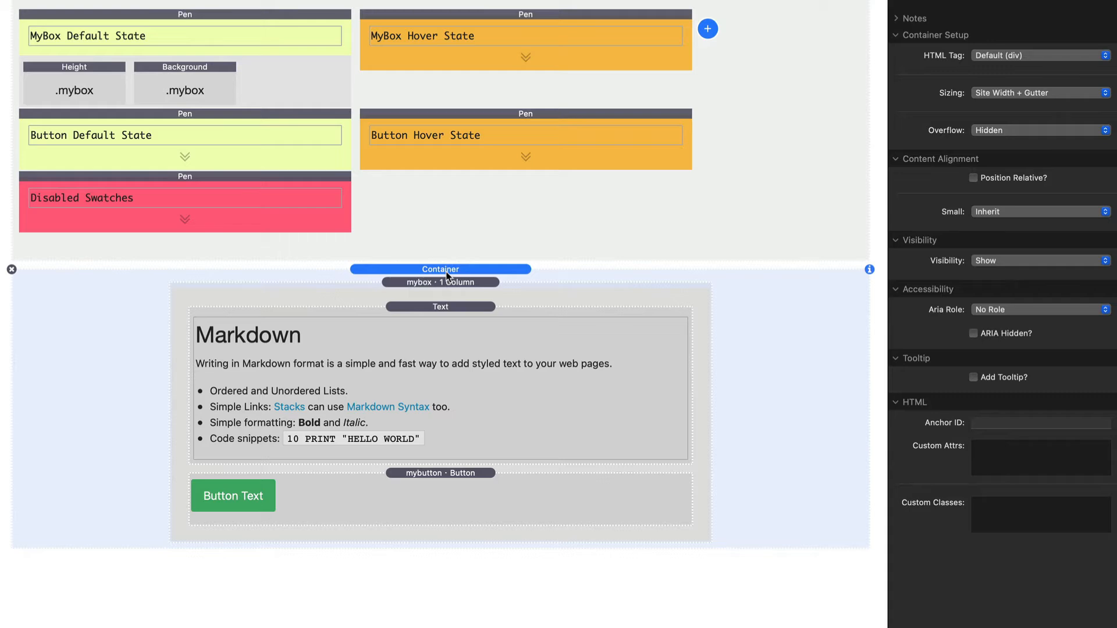
{"action": "key", "text": "super+r"}
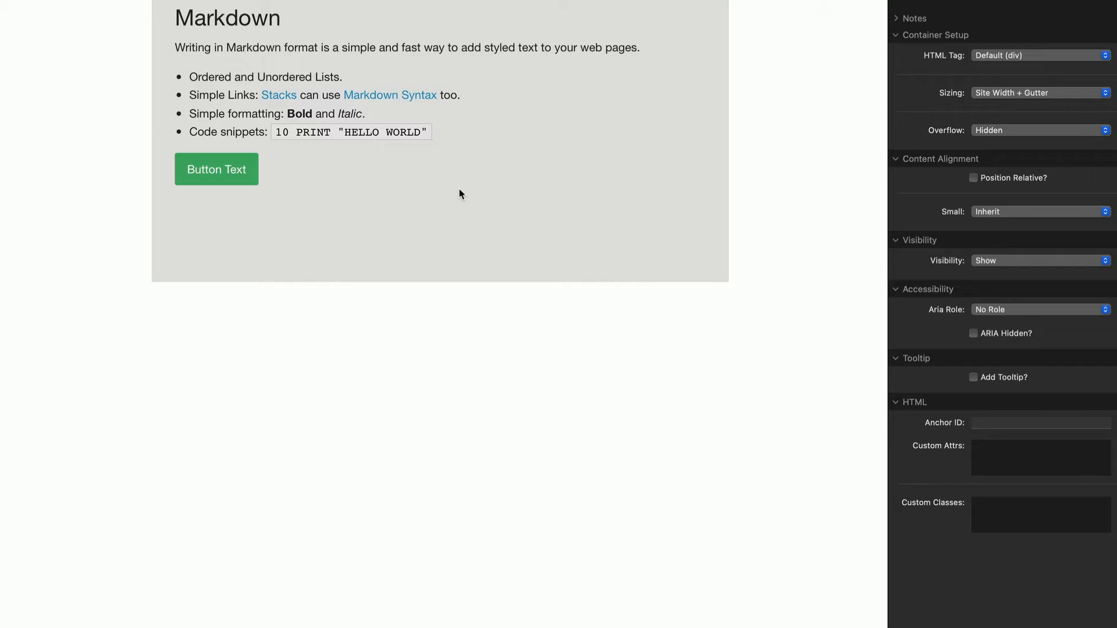
{"action": "key", "text": "super+r"}
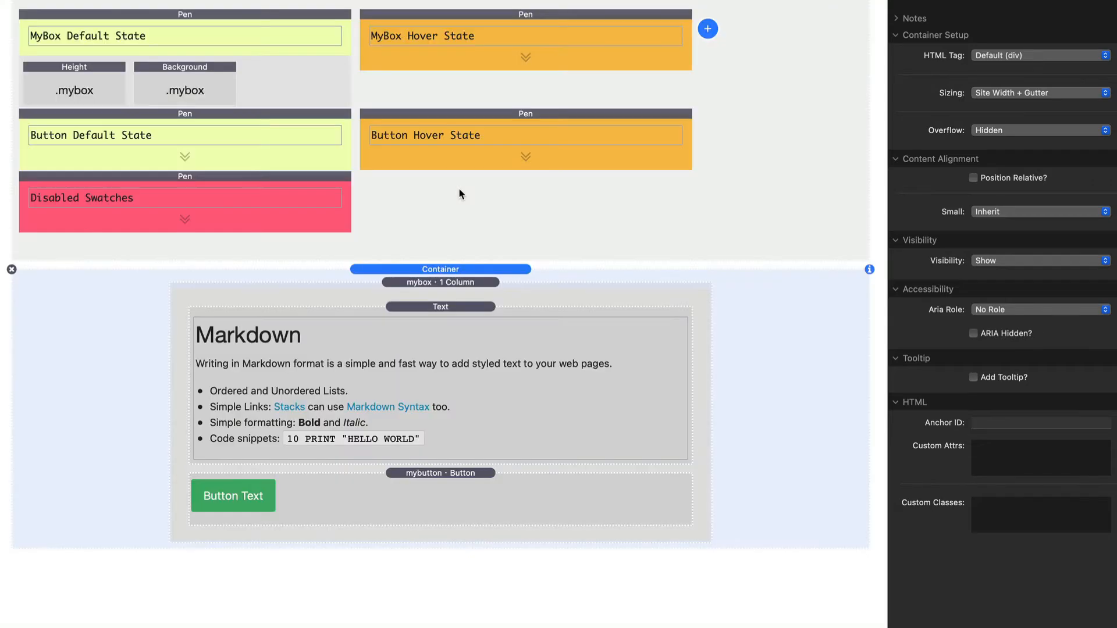
{"action": "left_click", "coordinate": [449, 20]}
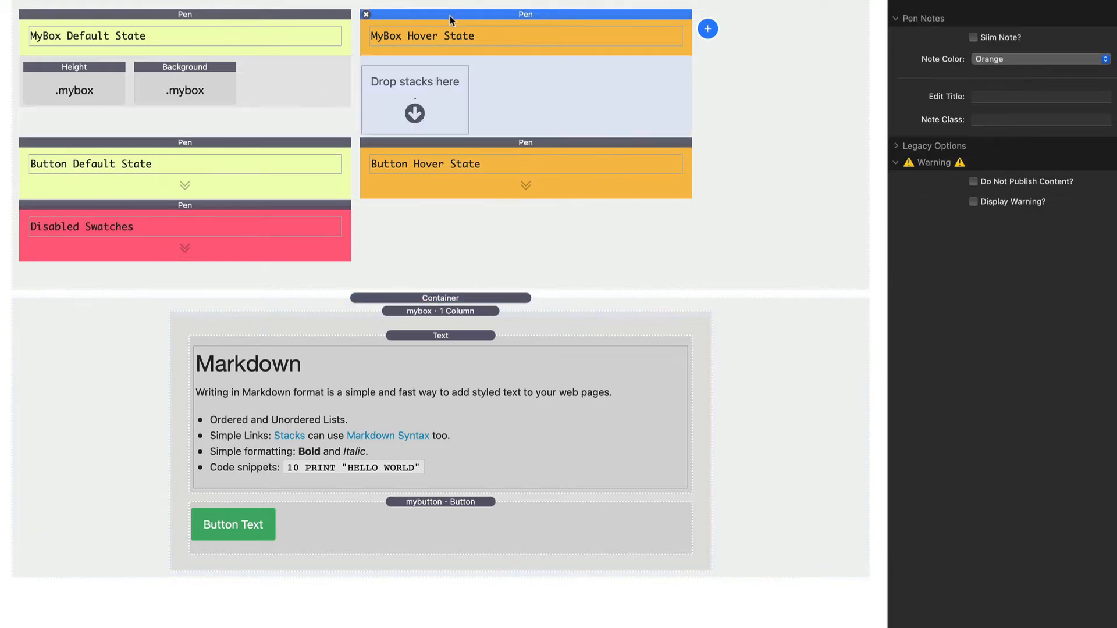
{"action": "left_click", "coordinate": [281, 143]}
{"action": "left_click", "coordinate": [281, 143]}
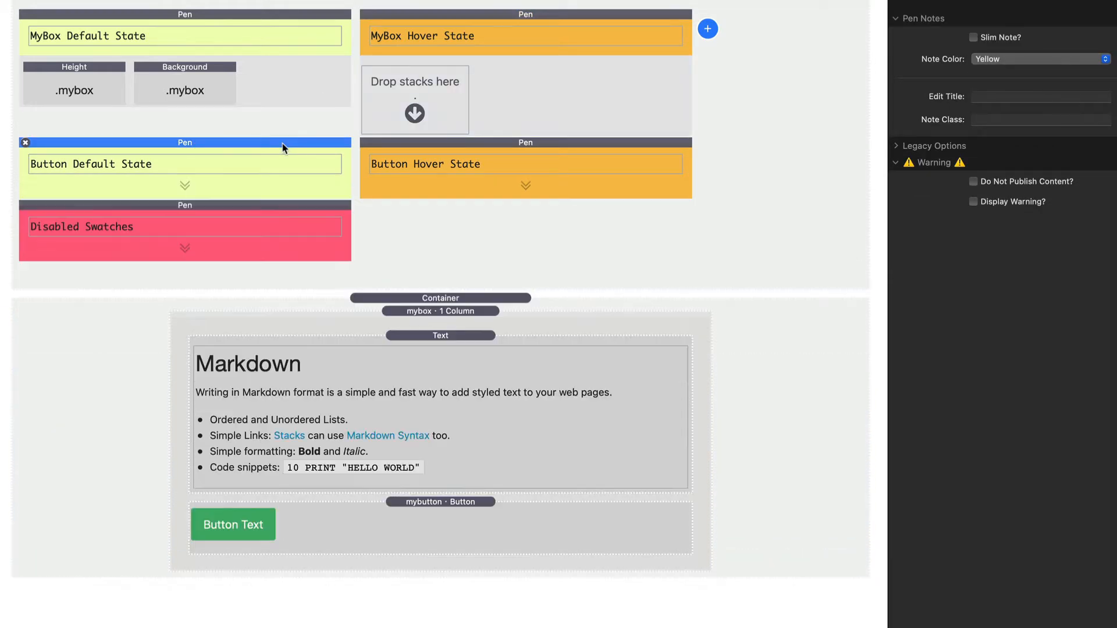
{"action": "left_click", "coordinate": [262, 204]}
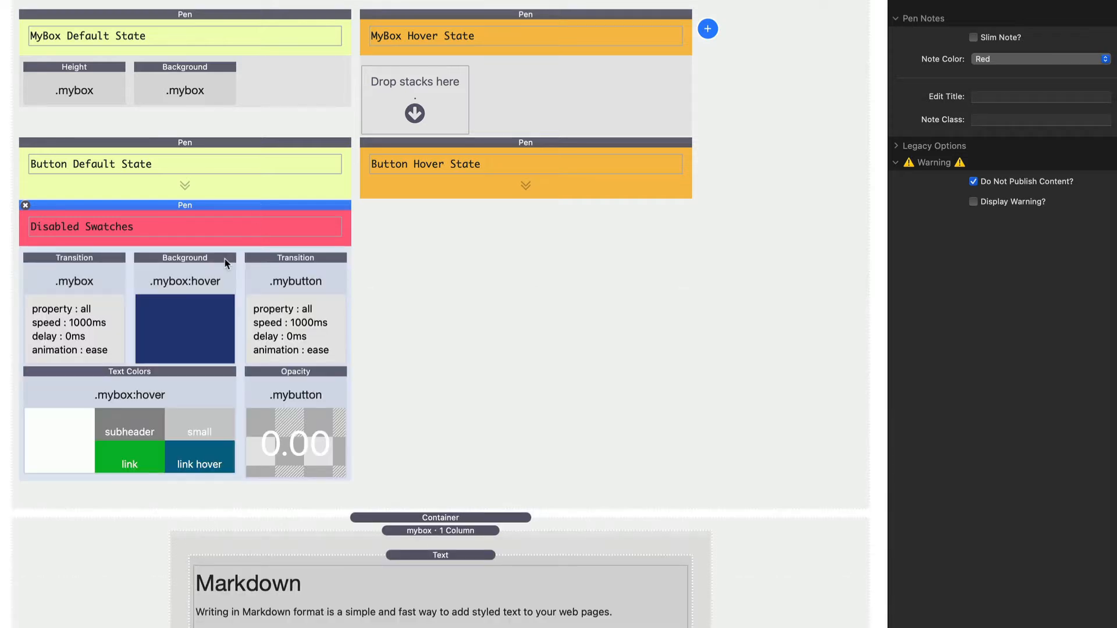
{"action": "left_click", "coordinate": [213, 12]}
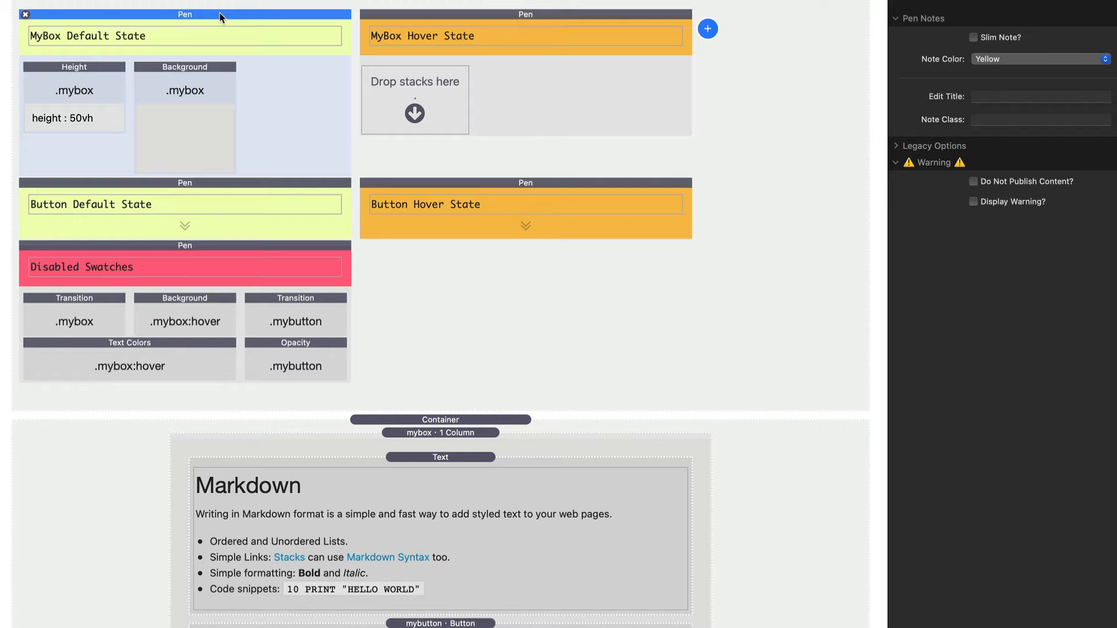
{"action": "left_click", "coordinate": [505, 16]}
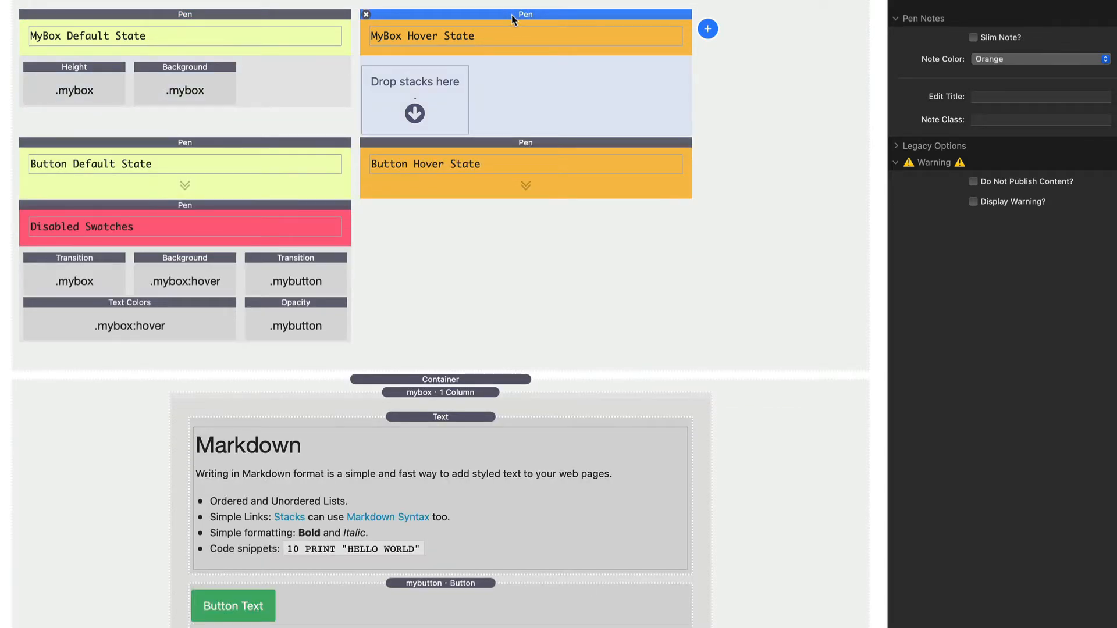
Check the custom classes assigned to the 1 Column stack and the Button stack.
{"action": "left_click", "coordinate": [434, 391]}
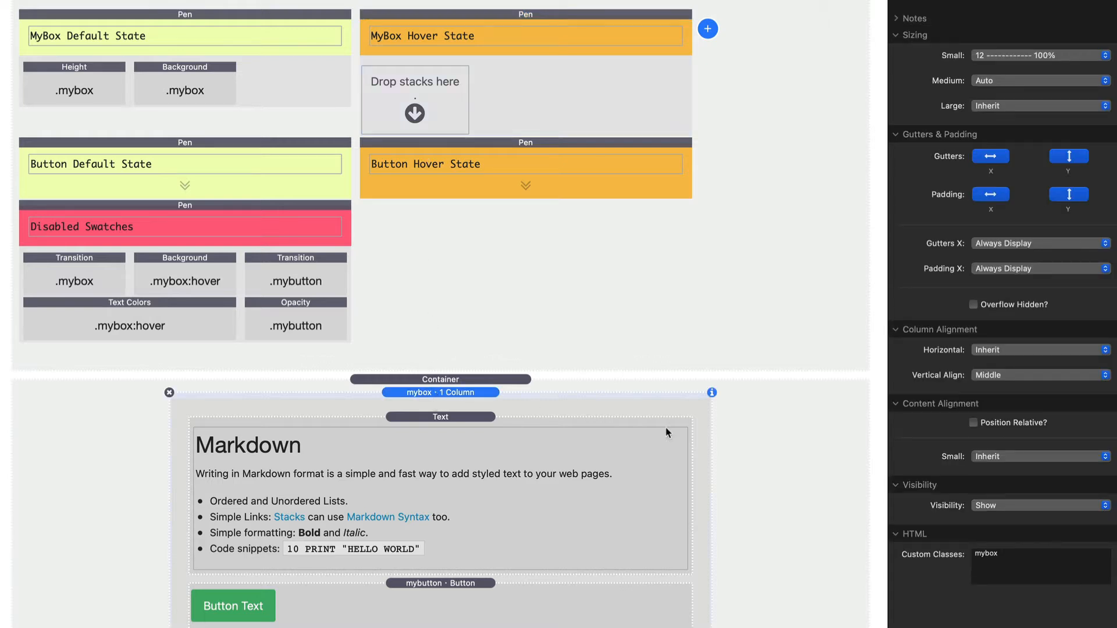
{"action": "left_click_drag", "start_coordinate": [1042, 554], "coordinate": [848, 553]}
{"action": "left_click", "coordinate": [494, 584]}
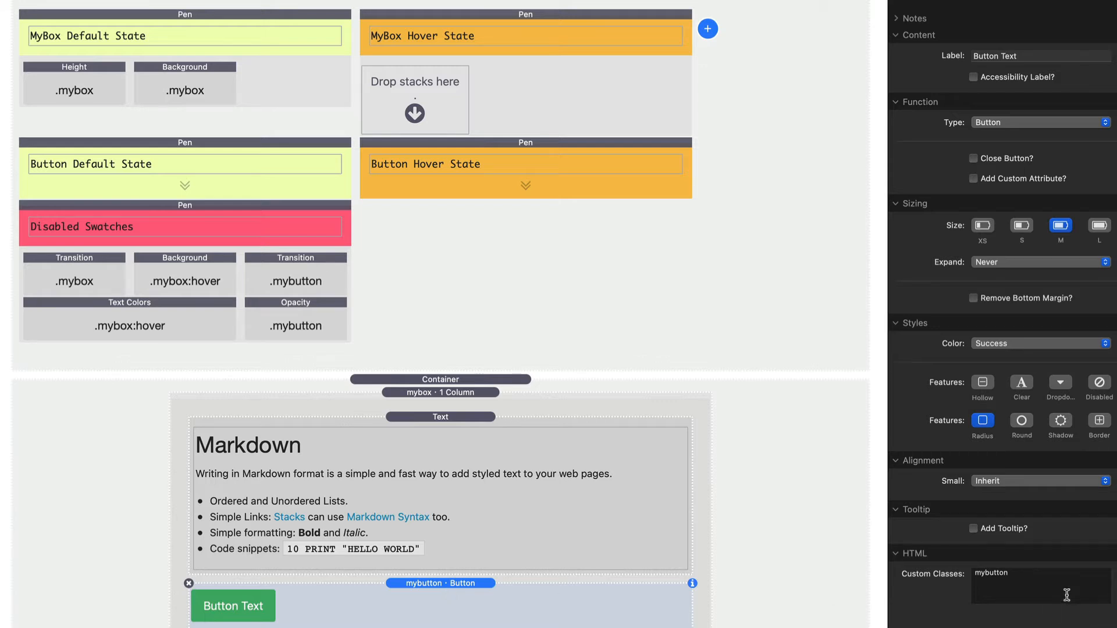
{"action": "double_click", "coordinate": [988, 570]}
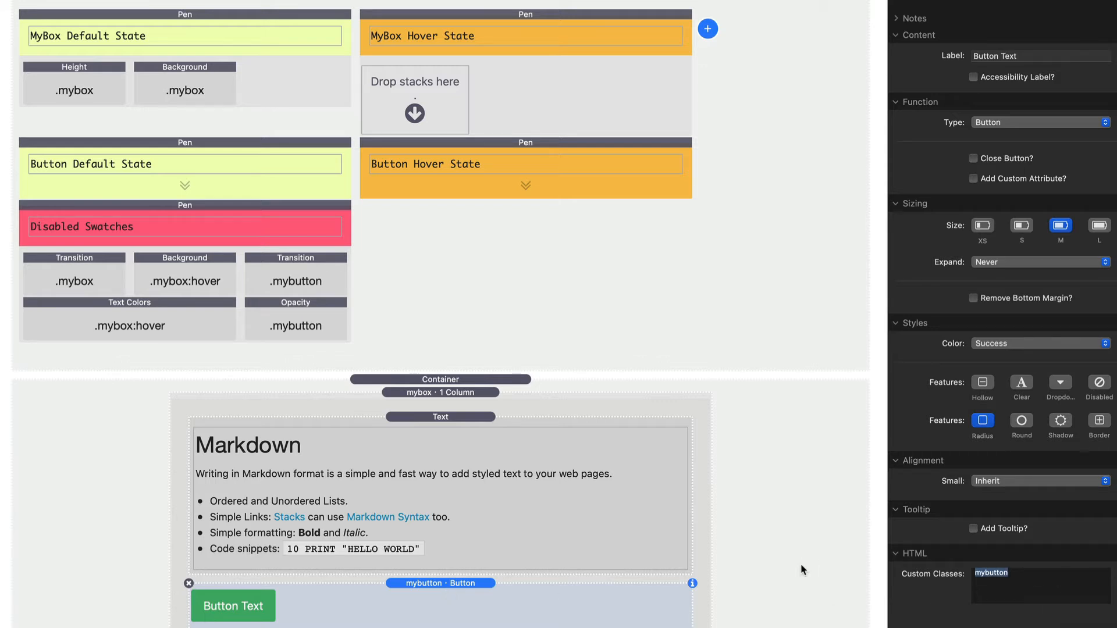
{"action": "left_click", "coordinate": [1040, 586]}
{"action": "left_click", "coordinate": [462, 394]}
{"action": "left_click", "coordinate": [457, 346]}
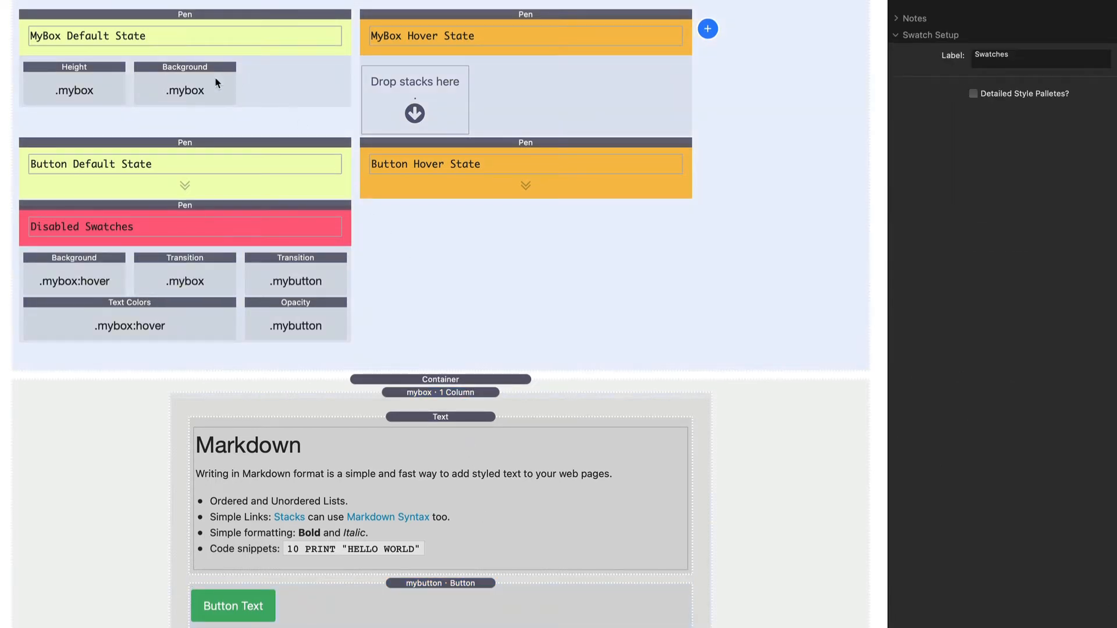
Examine the class and settings of the default-state Height and Background swatches, previewing the page to see each one's effect.
{"action": "left_click", "coordinate": [90, 81]}
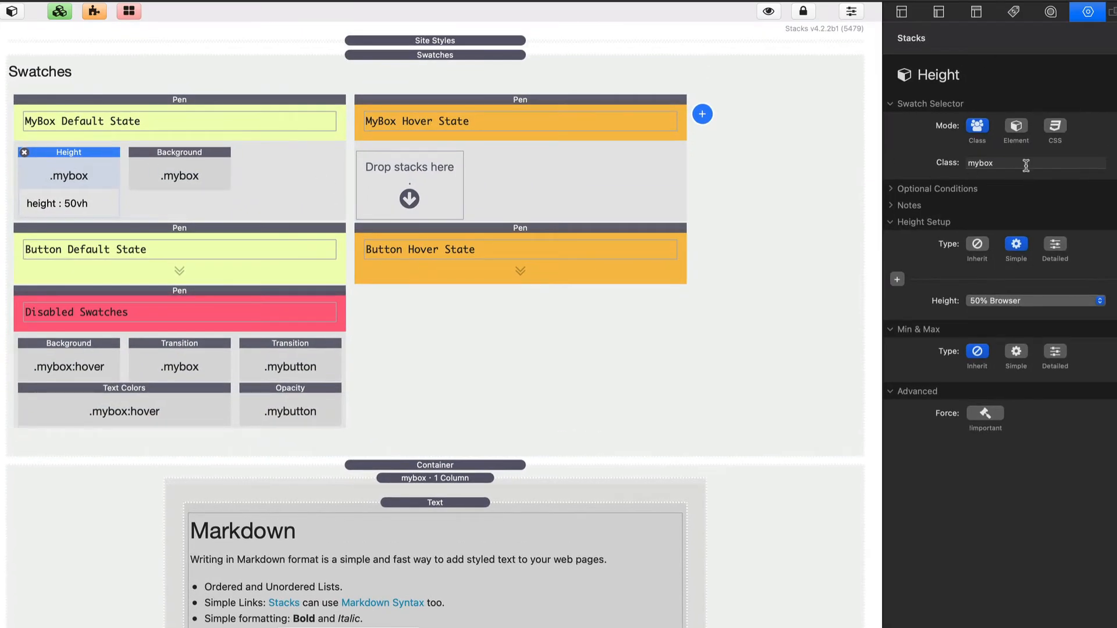
{"action": "double_click", "coordinate": [1026, 165]}
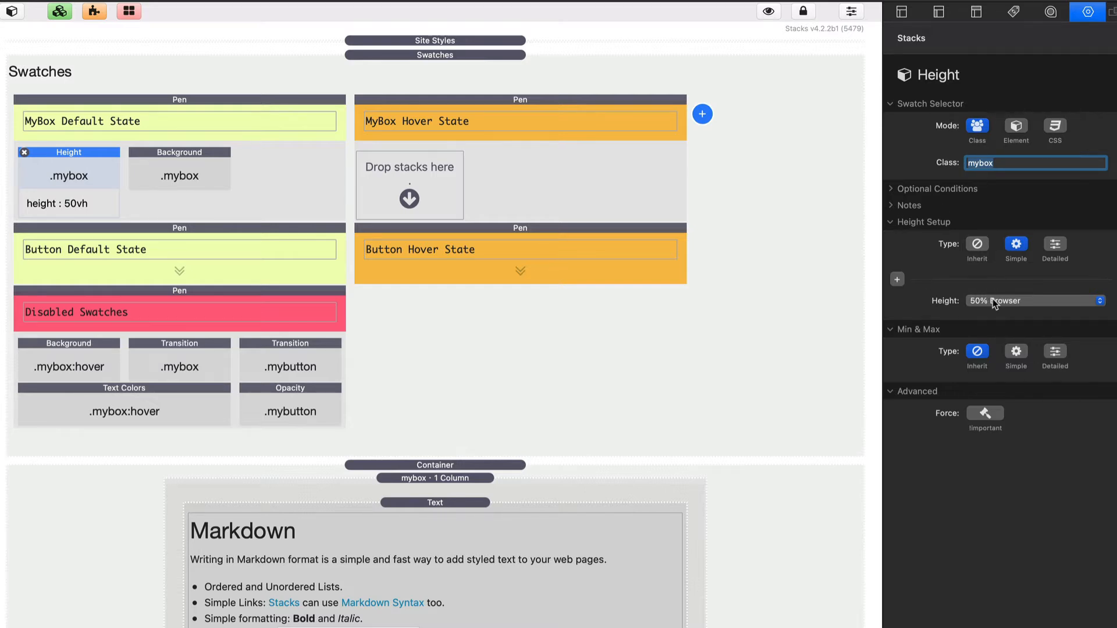
{"action": "key", "text": "super+r"}
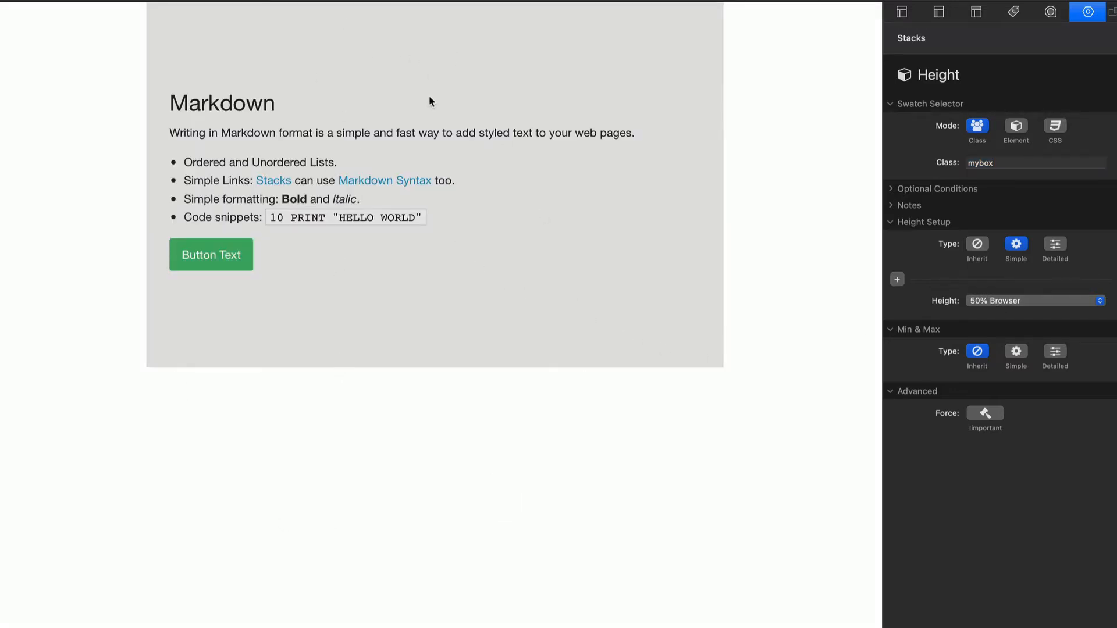
{"action": "key", "text": "super+r"}
{"action": "left_click", "coordinate": [189, 153]}
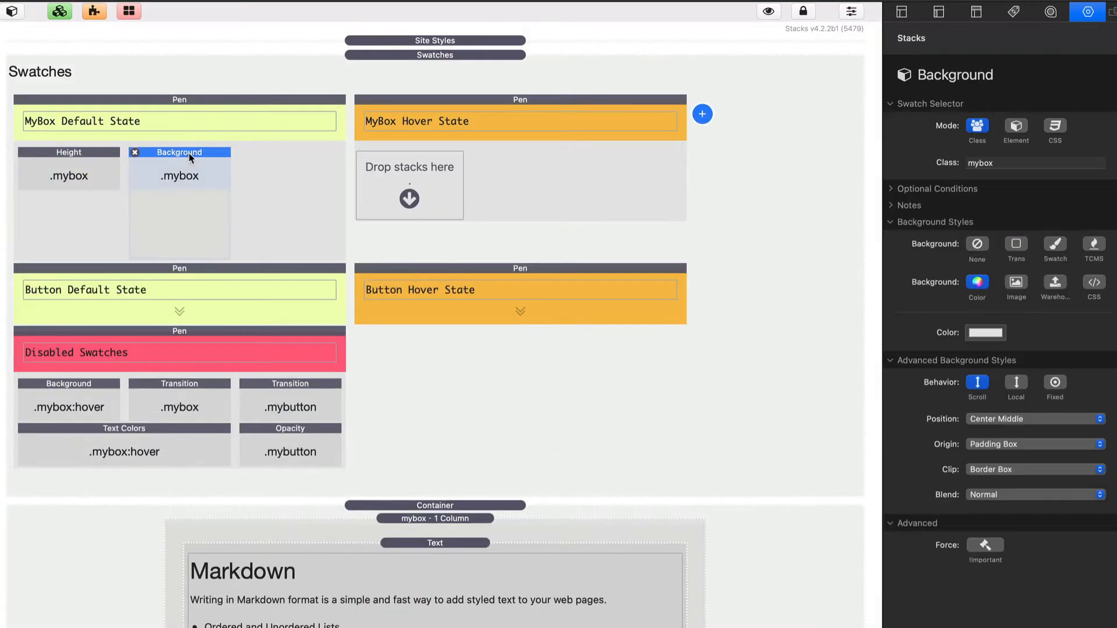
{"action": "left_click", "coordinate": [1024, 162]}
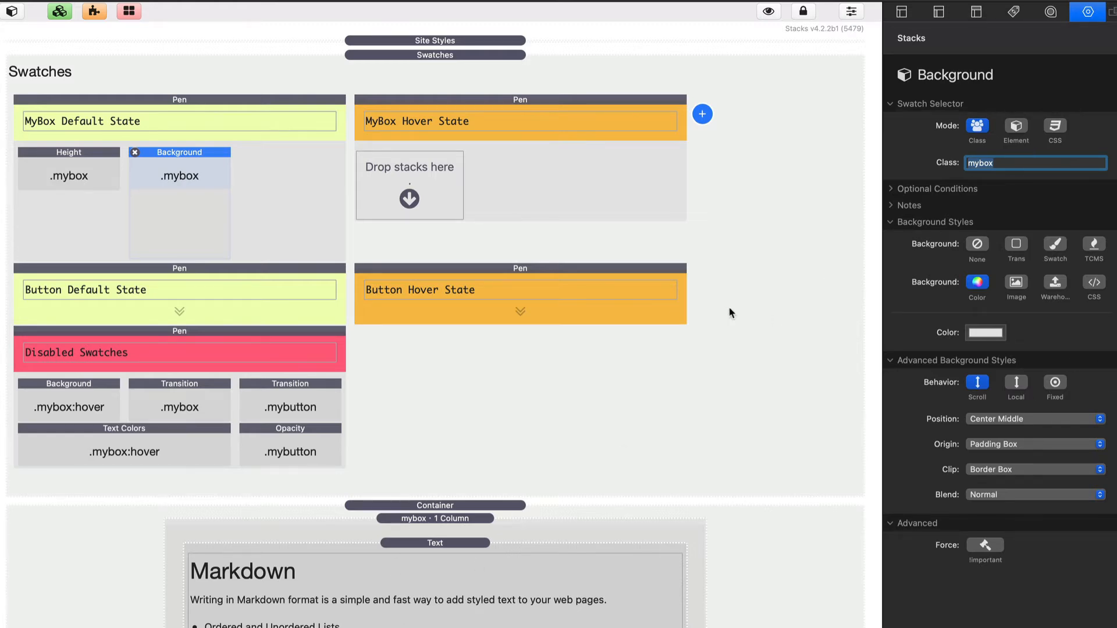
{"action": "key", "text": "super+r"}
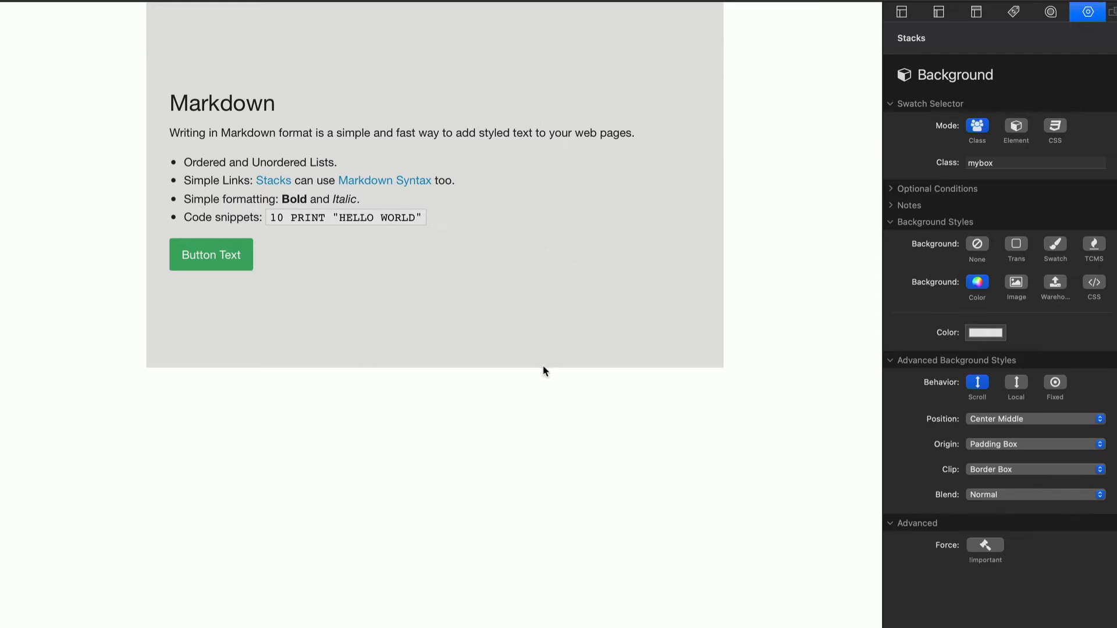
{"action": "key", "text": "super+r"}
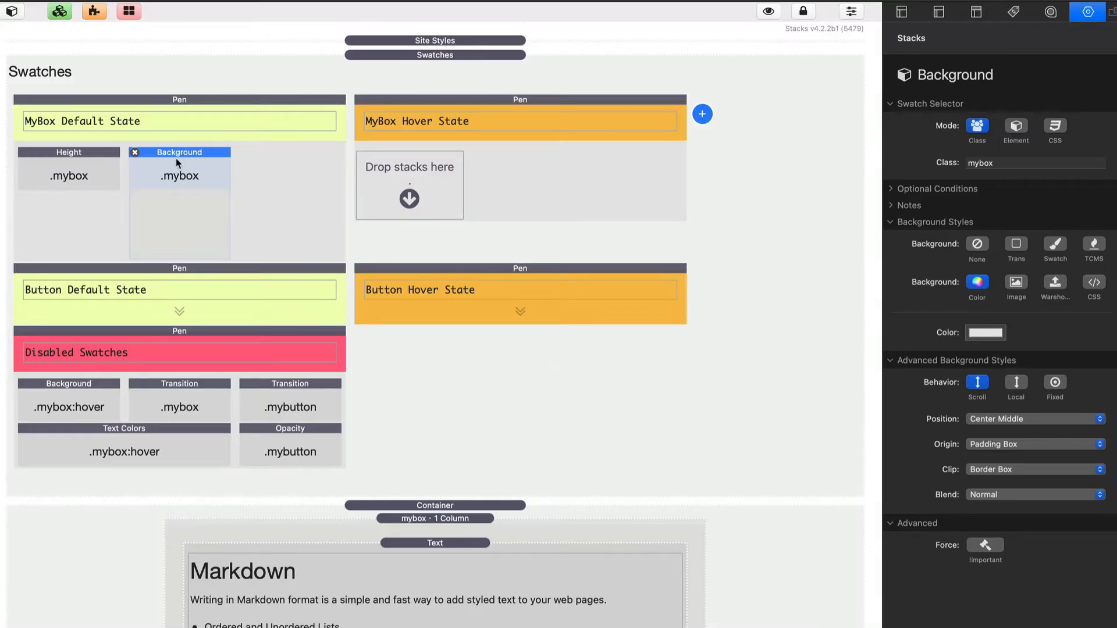
{"action": "left_click", "coordinate": [73, 163]}
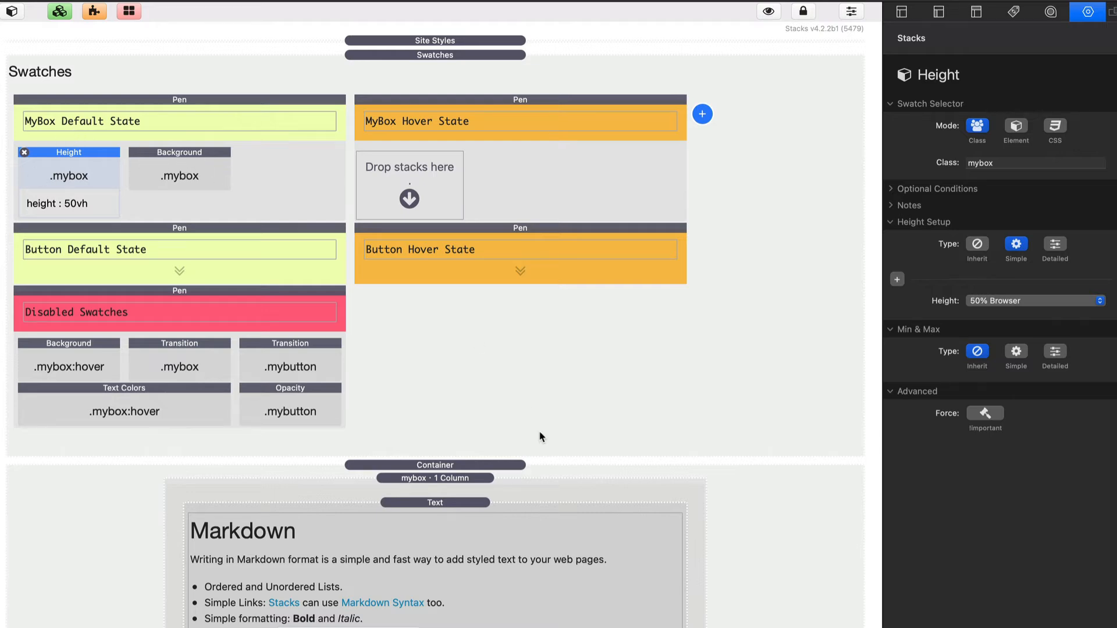
Move the .mybox:hover Background swatch from the Disabled Swatches pen into the MyBox Hover State pen.
{"action": "left_click", "coordinate": [459, 479]}
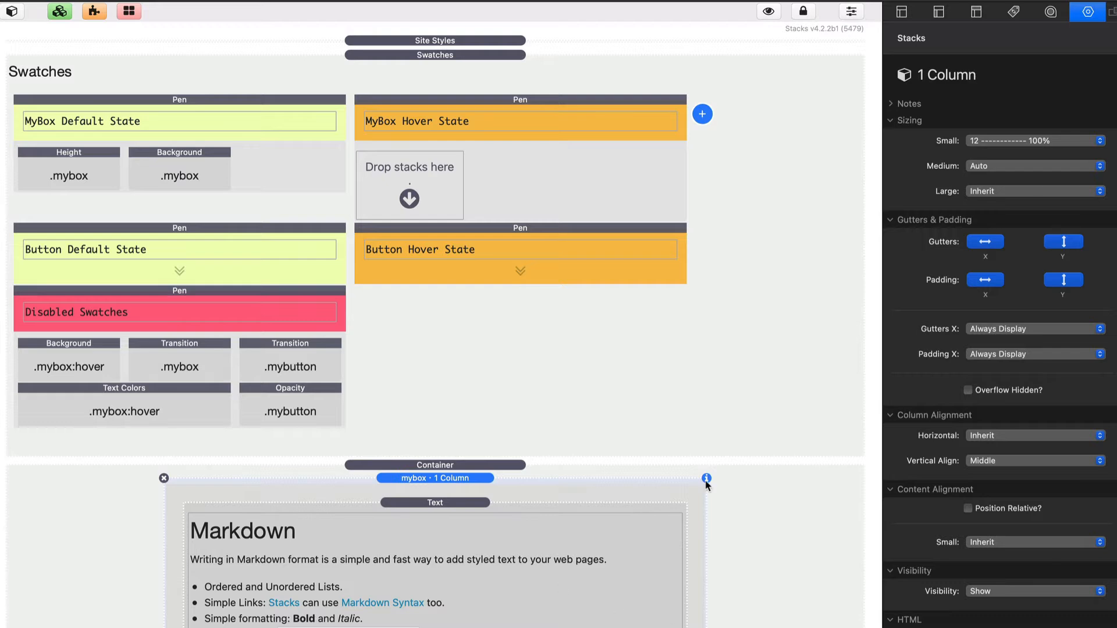
{"action": "left_click", "coordinate": [539, 167]}
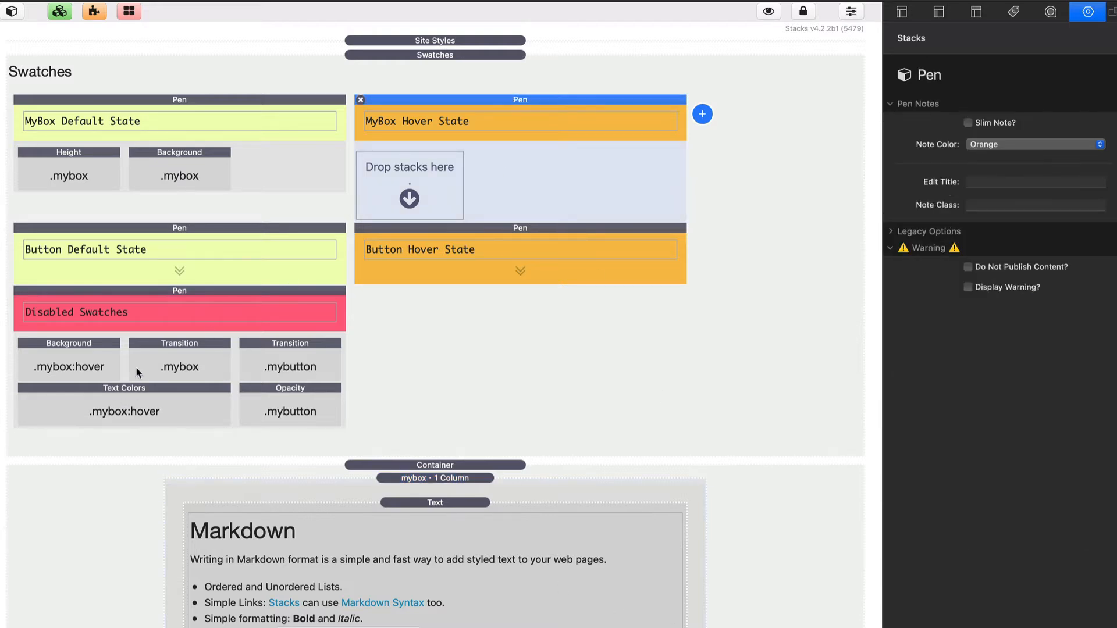
{"action": "left_click", "coordinate": [92, 350]}
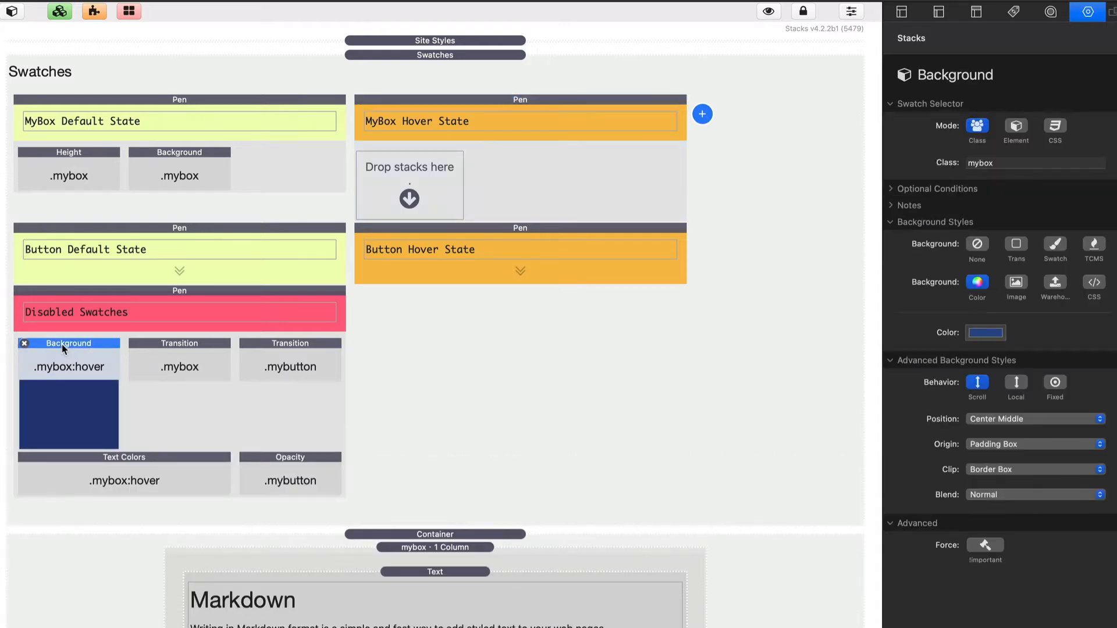
{"action": "left_click_drag", "start_coordinate": [63, 345], "coordinate": [430, 180]}
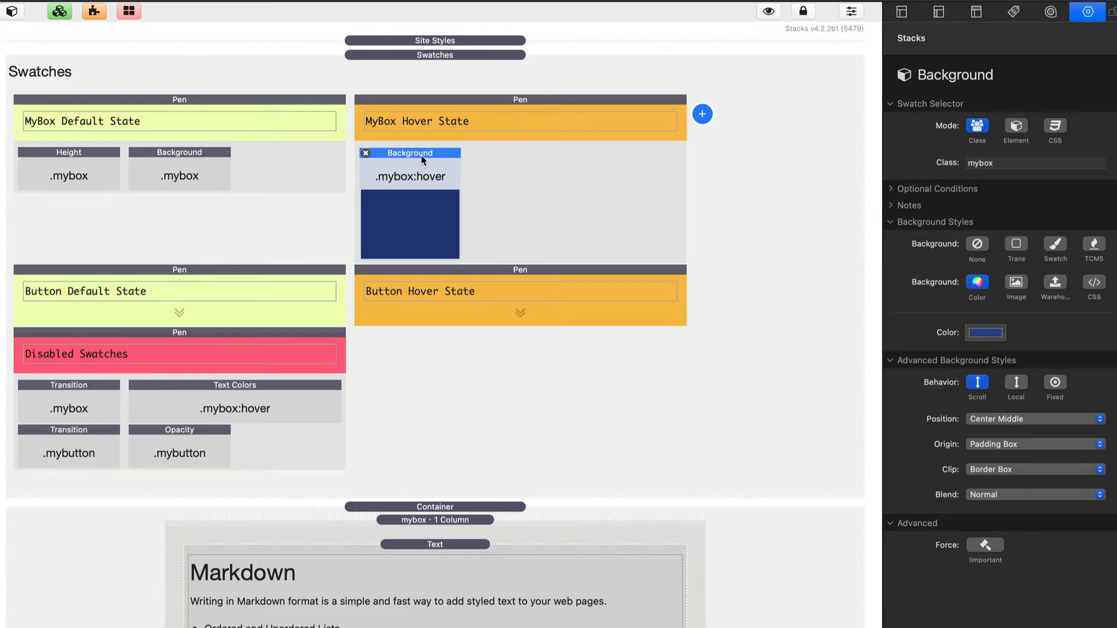
Compare the class and pseudo state settings of the hover Background swatch with those of the default Background swatch.
{"action": "left_click", "coordinate": [890, 189]}
{"action": "left_click", "coordinate": [1040, 164]}
{"action": "left_click_drag", "start_coordinate": [1039, 166], "coordinate": [904, 162]}
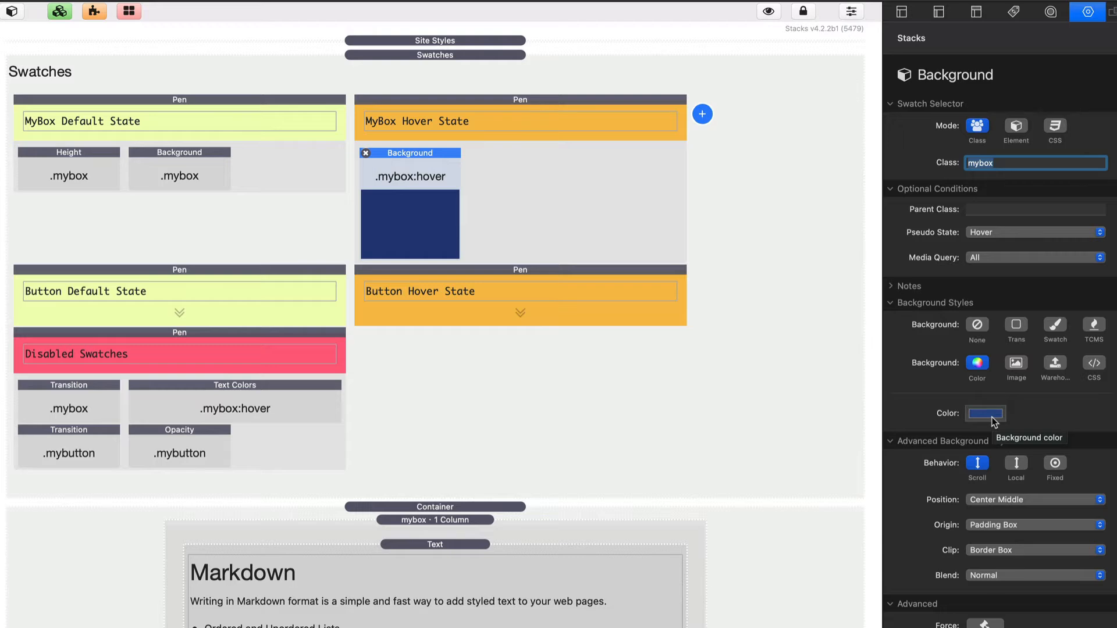
{"action": "left_click", "coordinate": [196, 153]}
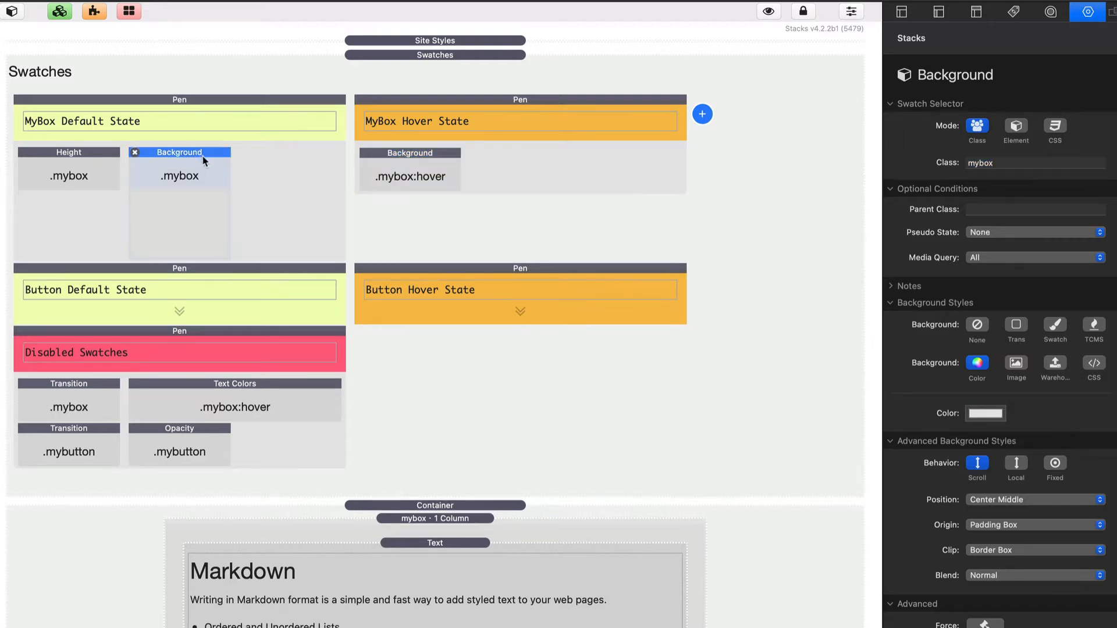
{"action": "left_click_drag", "start_coordinate": [998, 163], "coordinate": [913, 160]}
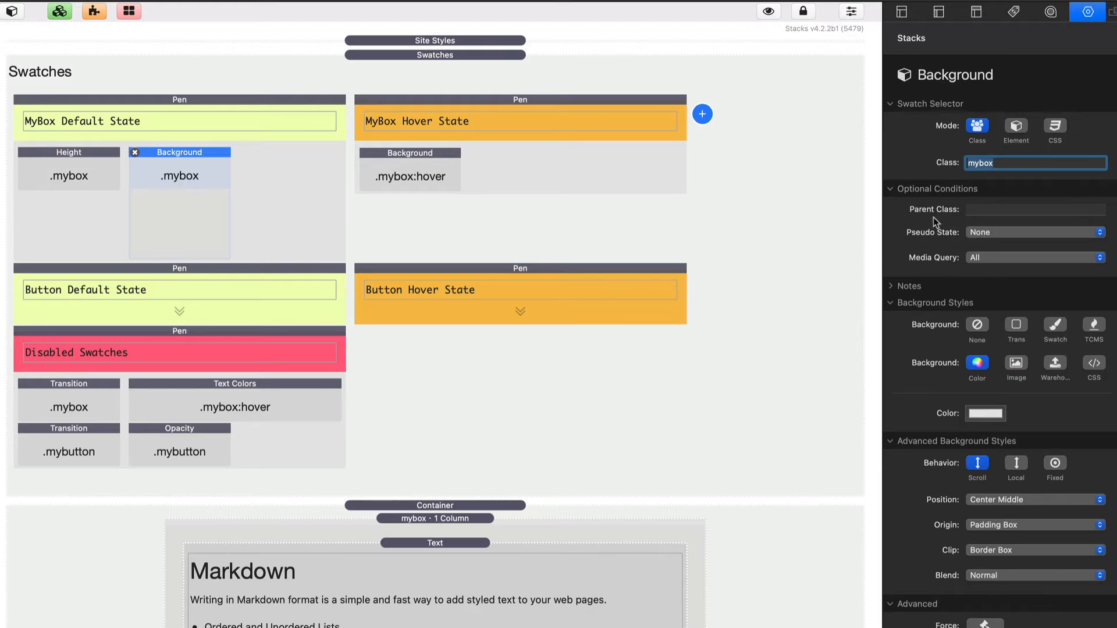
{"action": "left_click", "coordinate": [450, 157]}
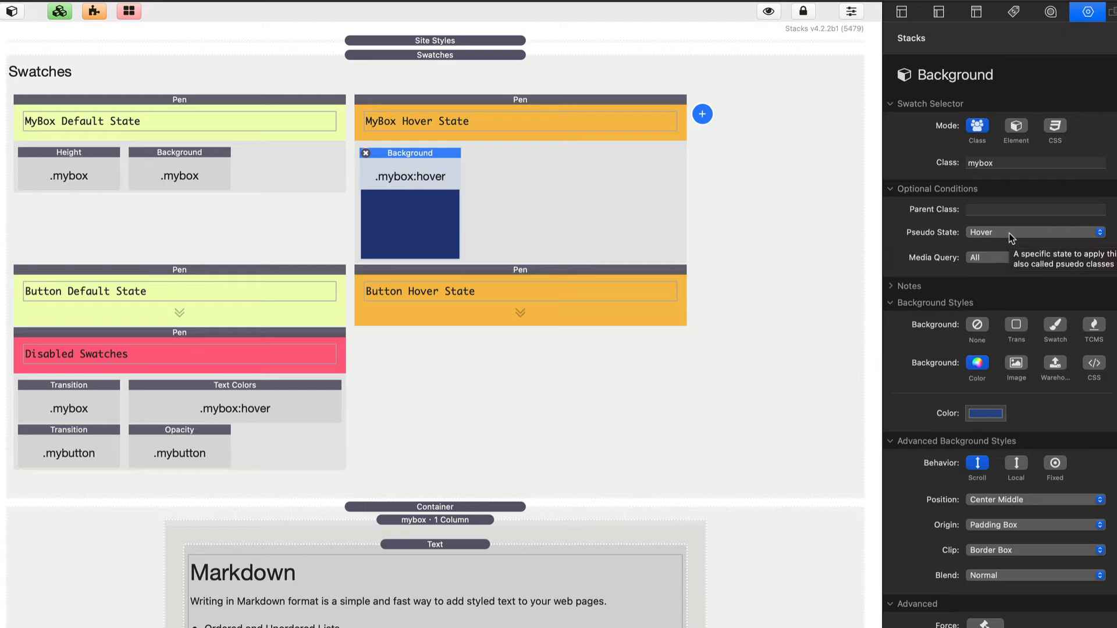
Preview the page to test the box's hover background, and return to editing.
{"action": "left_click", "coordinate": [786, 173]}
{"action": "key", "text": "super+r"}
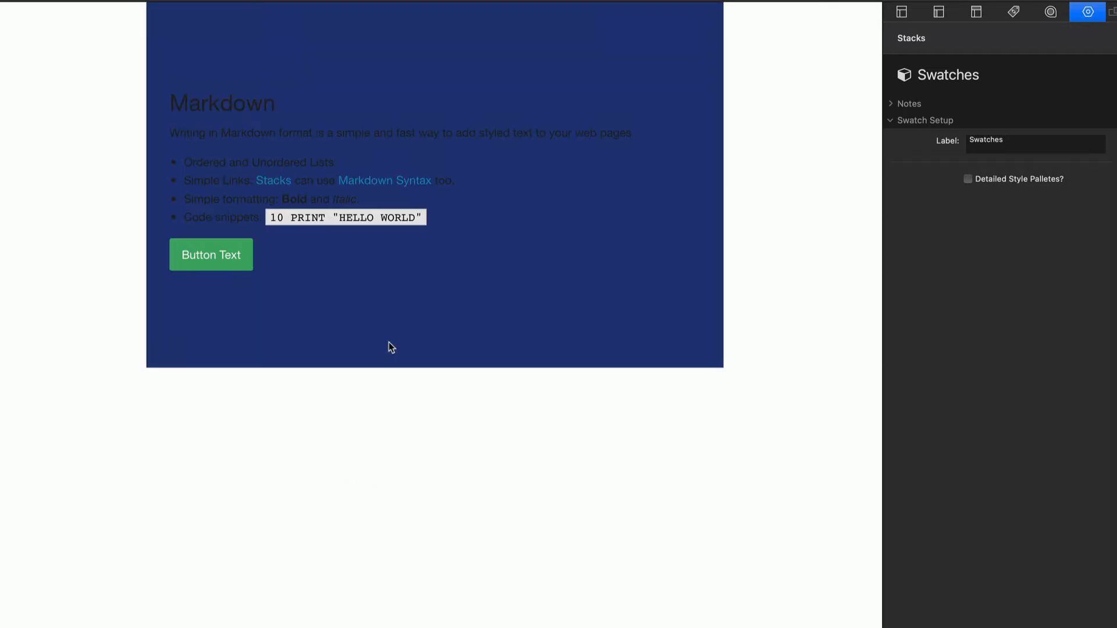
{"action": "key", "text": "super+r"}
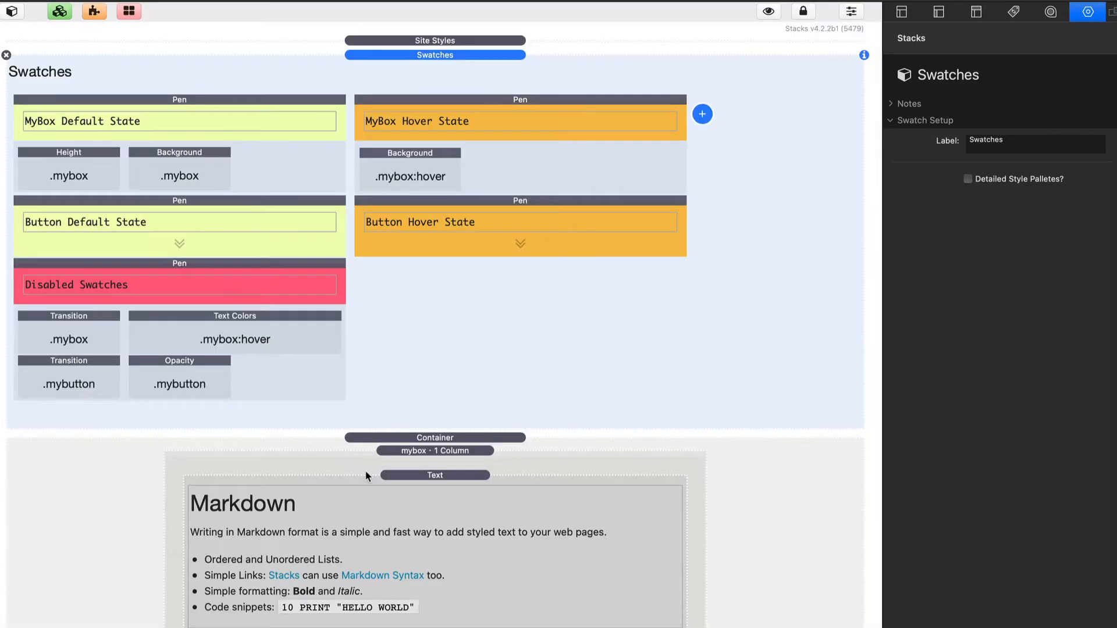
Move the .mybox:hover Text Colors swatch into the MyBox Hover State pen before Background, and check both swatches' class and pseudo state.
{"action": "left_click", "coordinate": [280, 320]}
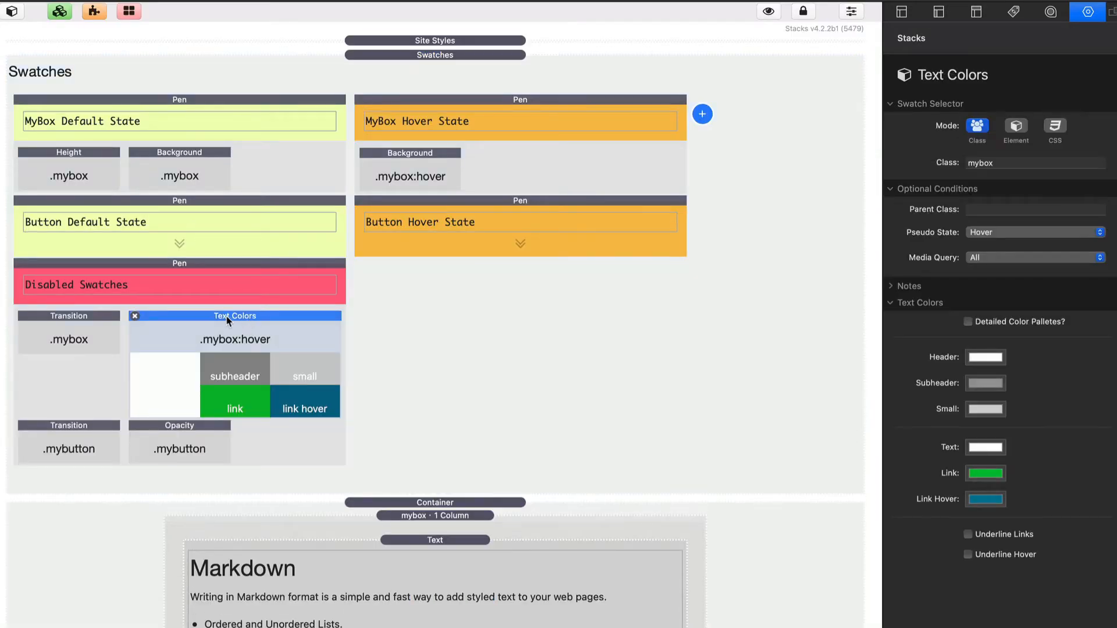
{"action": "left_click_drag", "start_coordinate": [225, 316], "coordinate": [500, 158]}
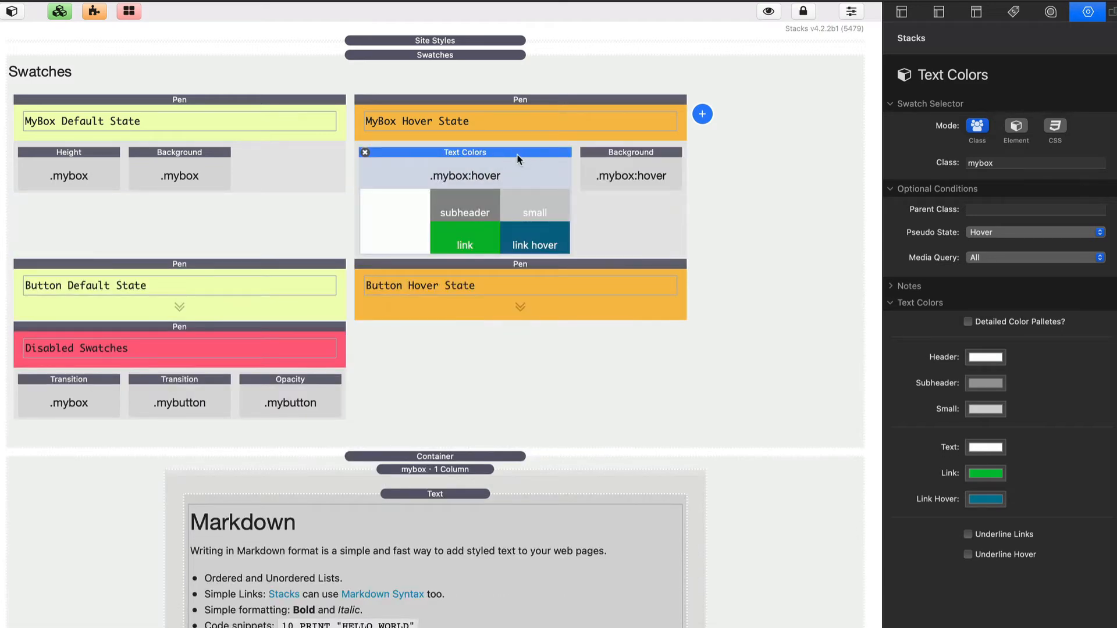
{"action": "double_click", "coordinate": [1012, 163]}
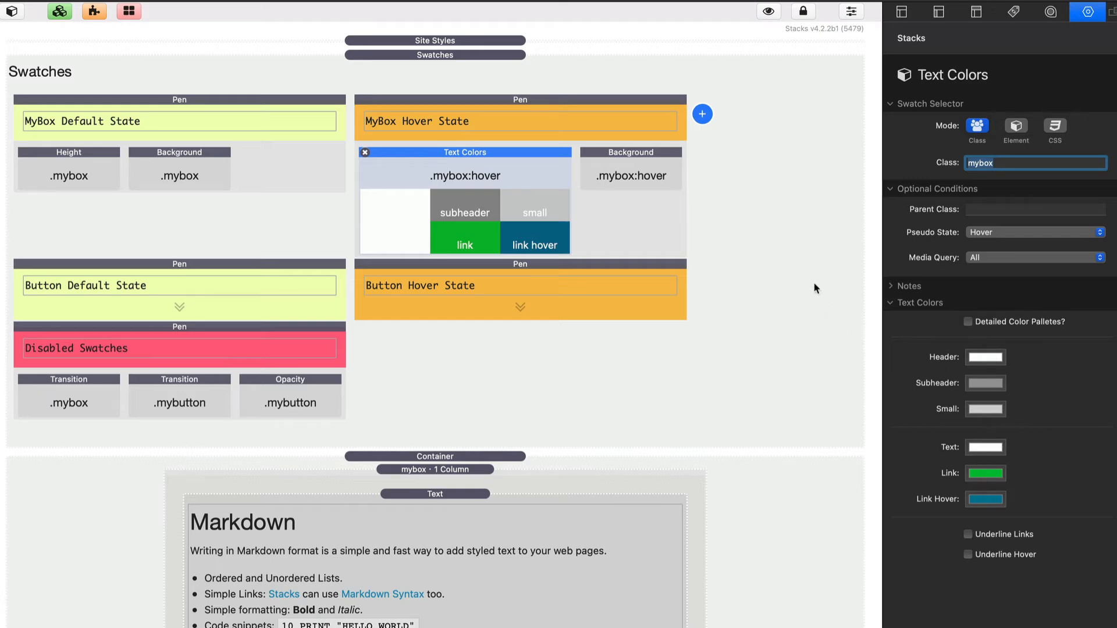
{"action": "left_click", "coordinate": [636, 164]}
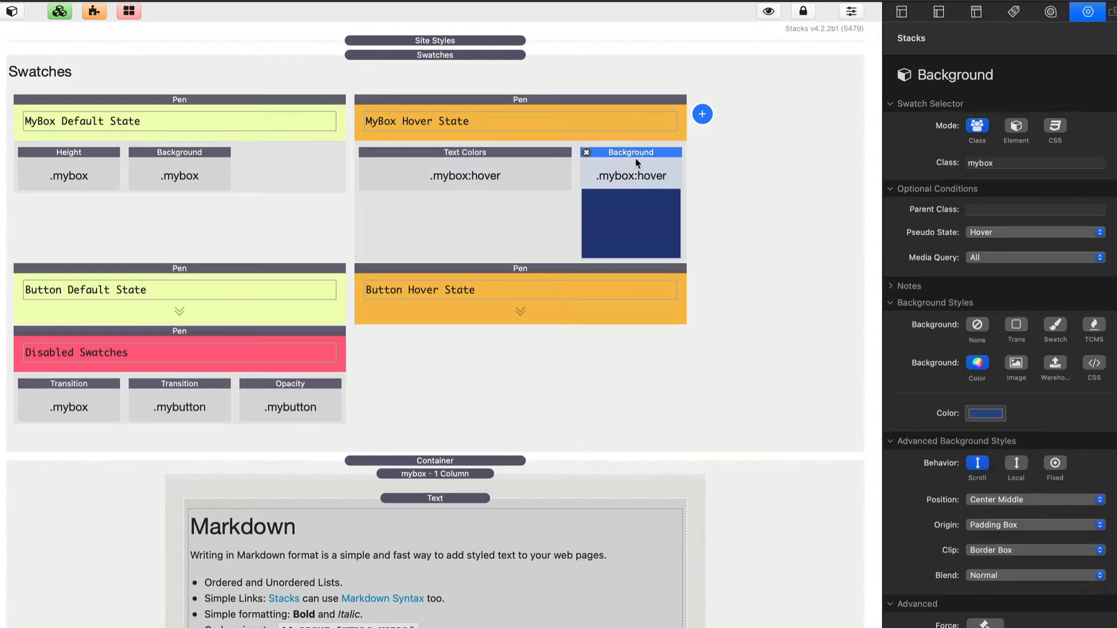
{"action": "left_click", "coordinate": [536, 164]}
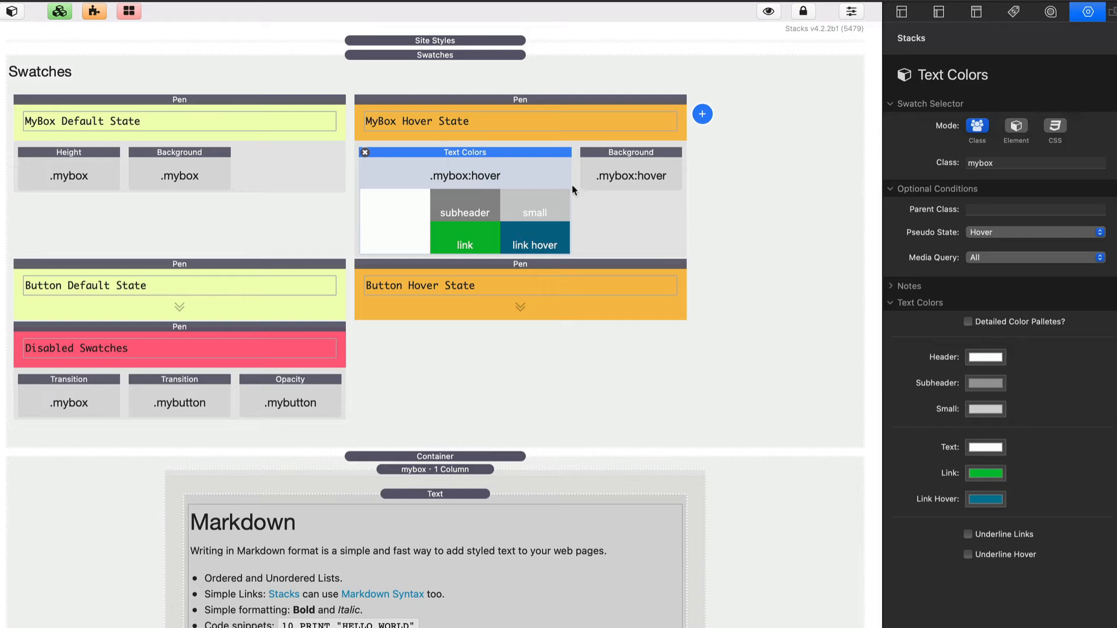
Preview the page to test the box's hover text colors, and return to editing.
{"action": "key", "text": "super+r"}
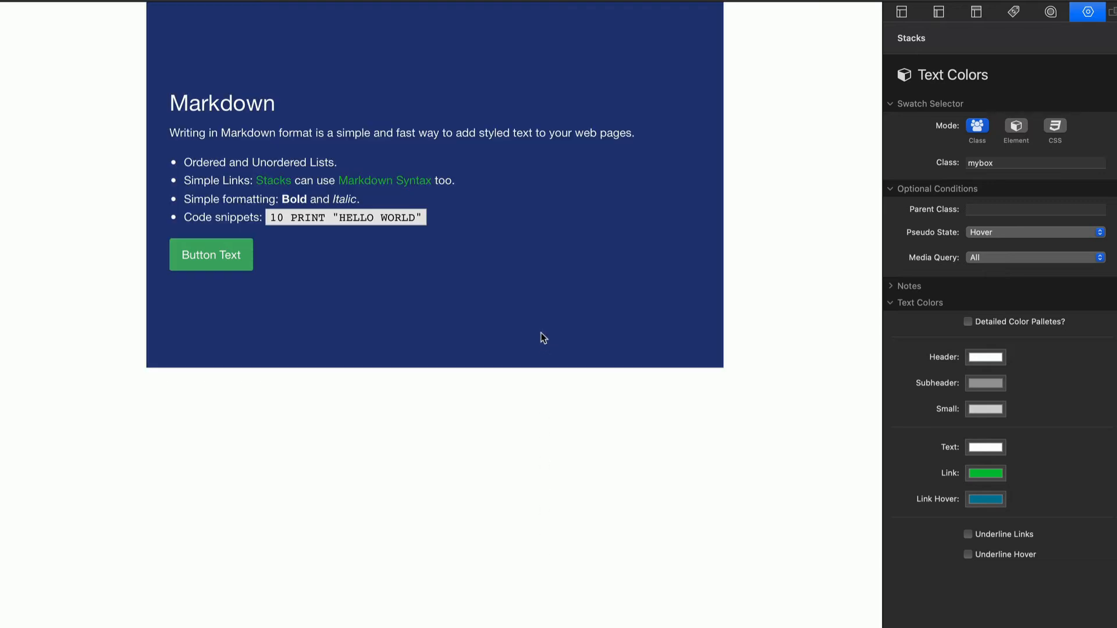
{"action": "key", "text": "super+r"}
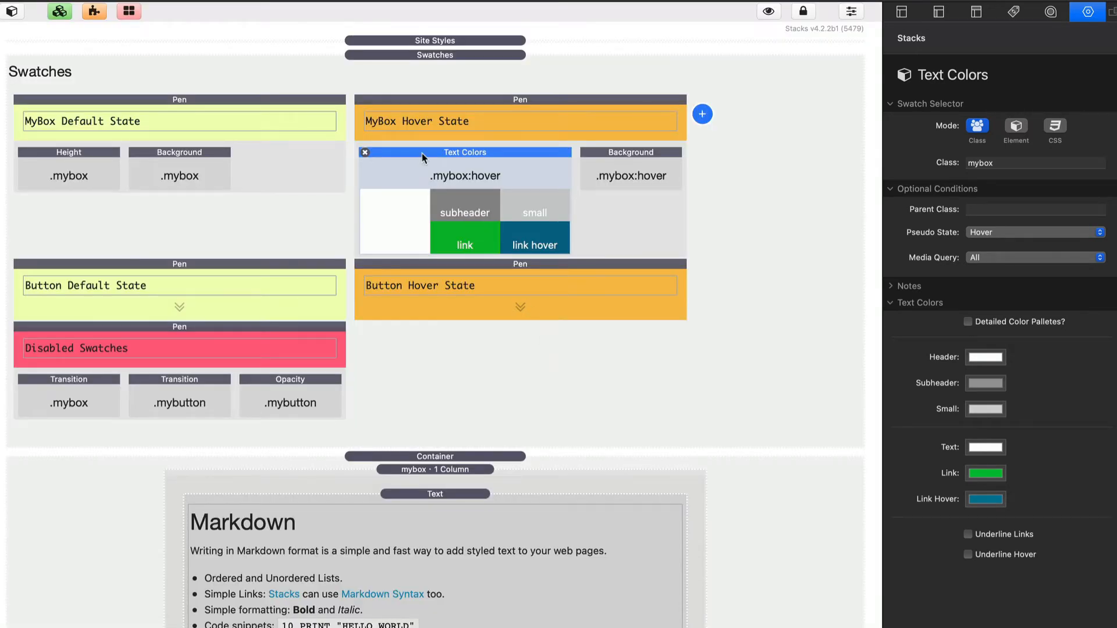
Move the .mybox Transition swatch from the Disabled Swatches pen into the MyBox Default State pen before Height, and check its class and speed.
{"action": "left_click", "coordinate": [65, 386]}
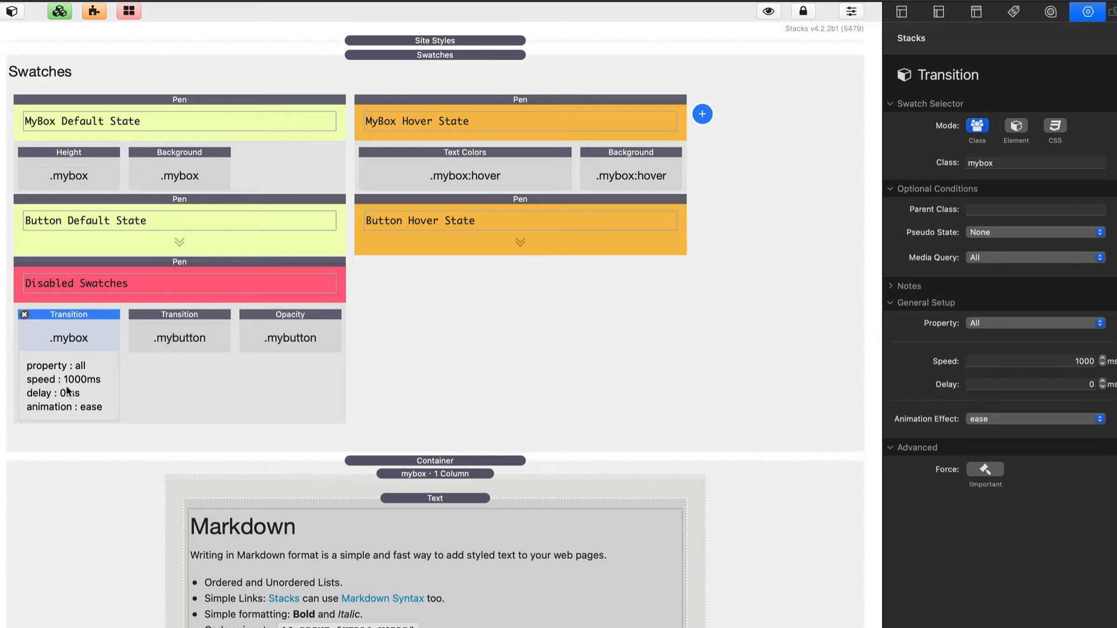
{"action": "left_click_drag", "start_coordinate": [69, 317], "coordinate": [256, 166]}
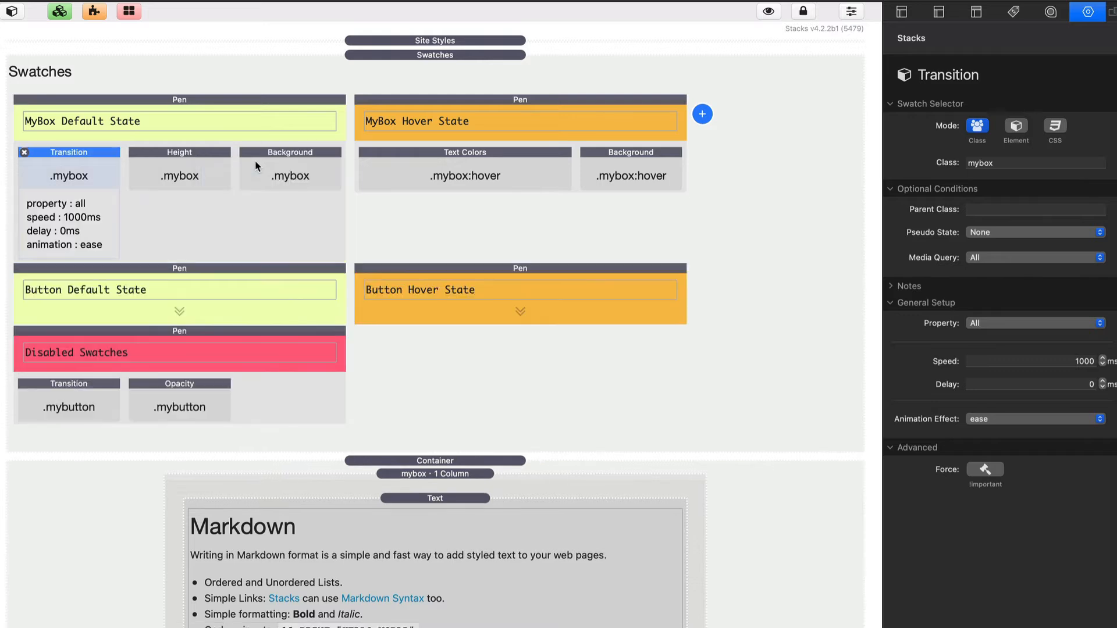
{"action": "left_click", "coordinate": [198, 237]}
{"action": "left_click", "coordinate": [84, 168]}
{"action": "left_click", "coordinate": [994, 164]}
{"action": "left_click_drag", "start_coordinate": [1015, 164], "coordinate": [856, 165]}
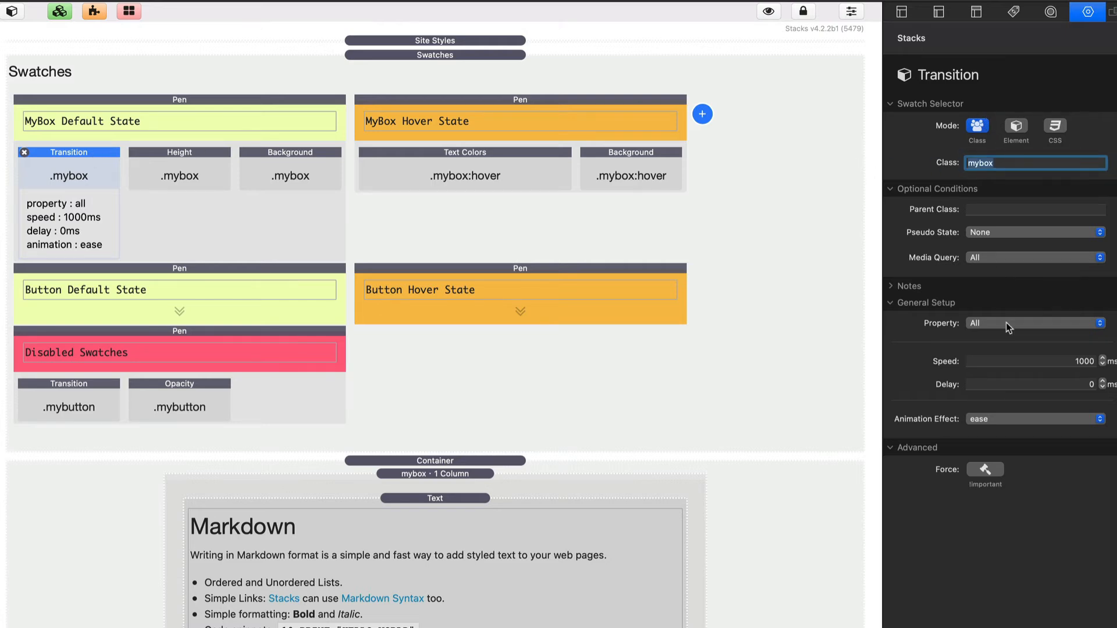
{"action": "left_click", "coordinate": [1031, 365]}
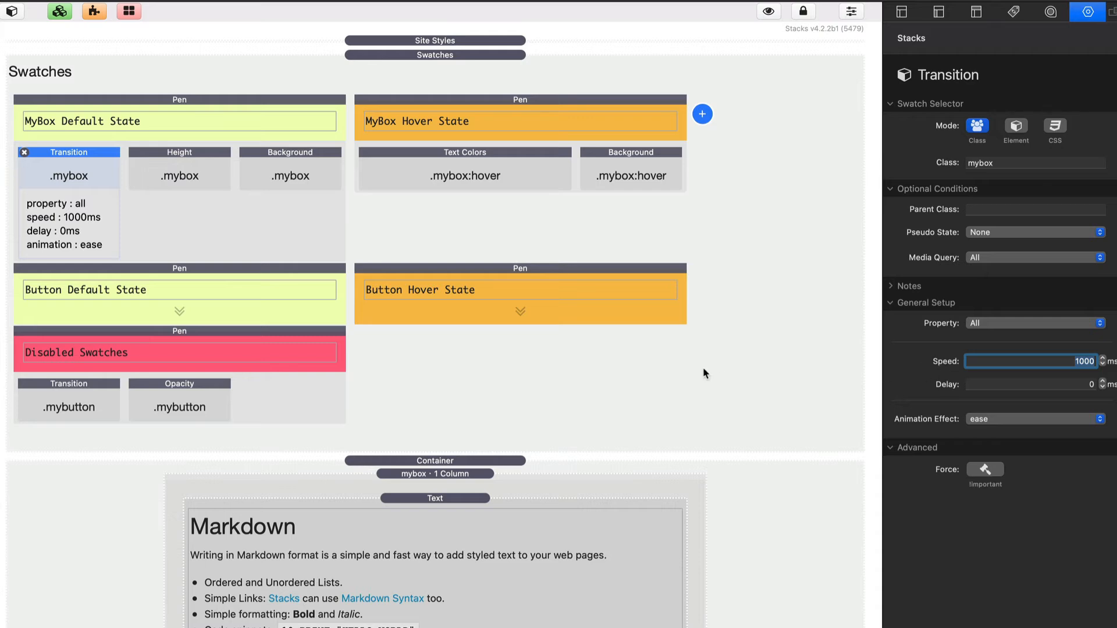
{"action": "left_click", "coordinate": [466, 219]}
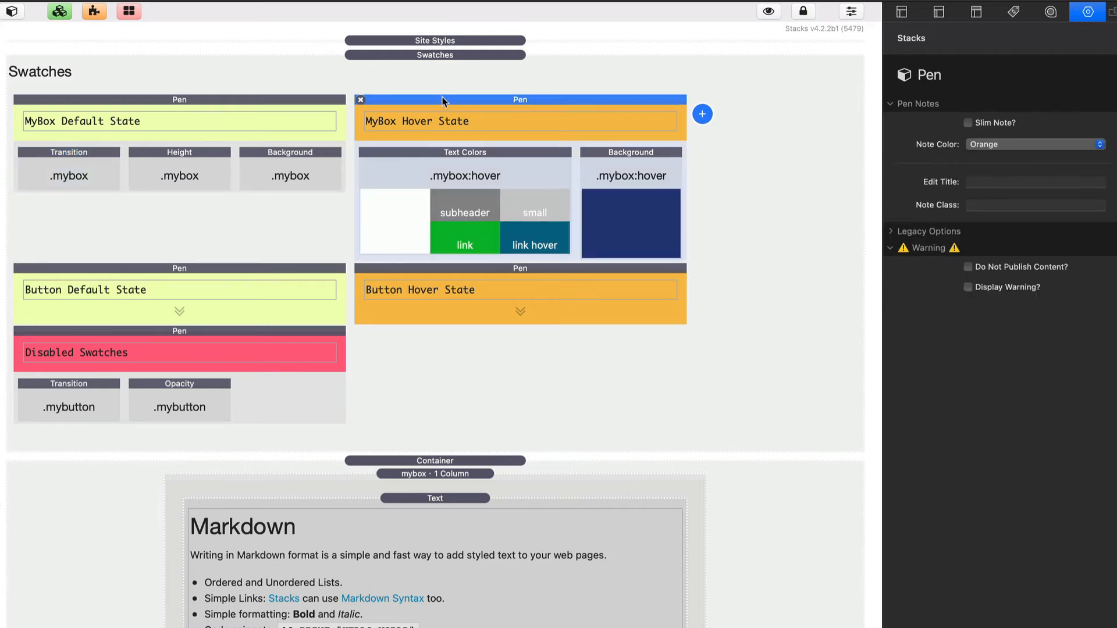
Preview the page to test the box's hover transition, and return to editing.
{"action": "key", "text": "super+r"}
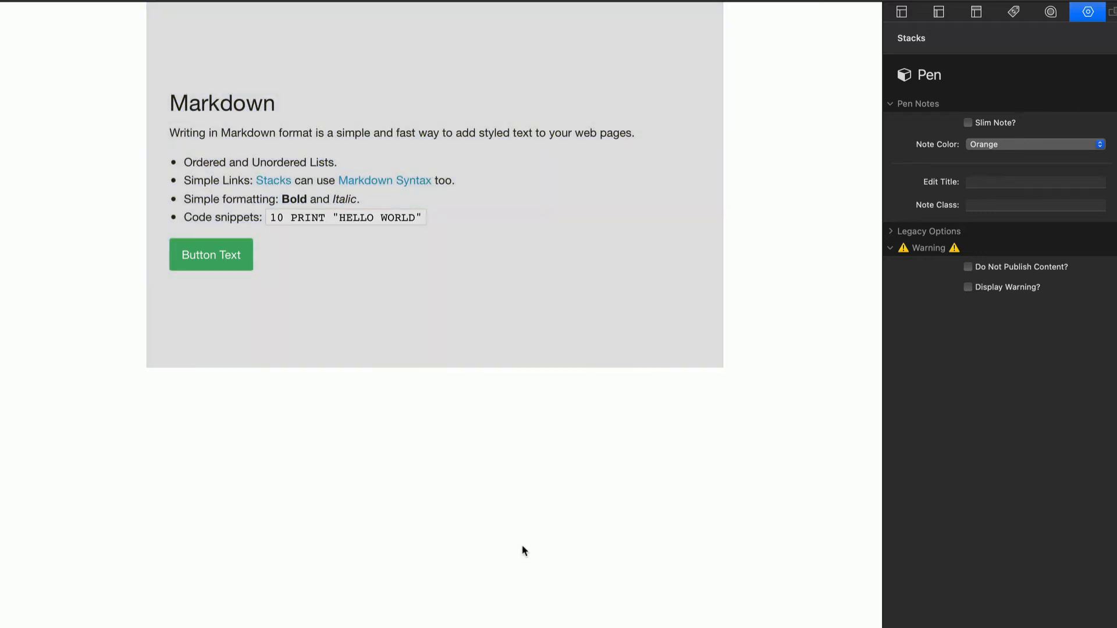
{"action": "left_click", "coordinate": [525, 349]}
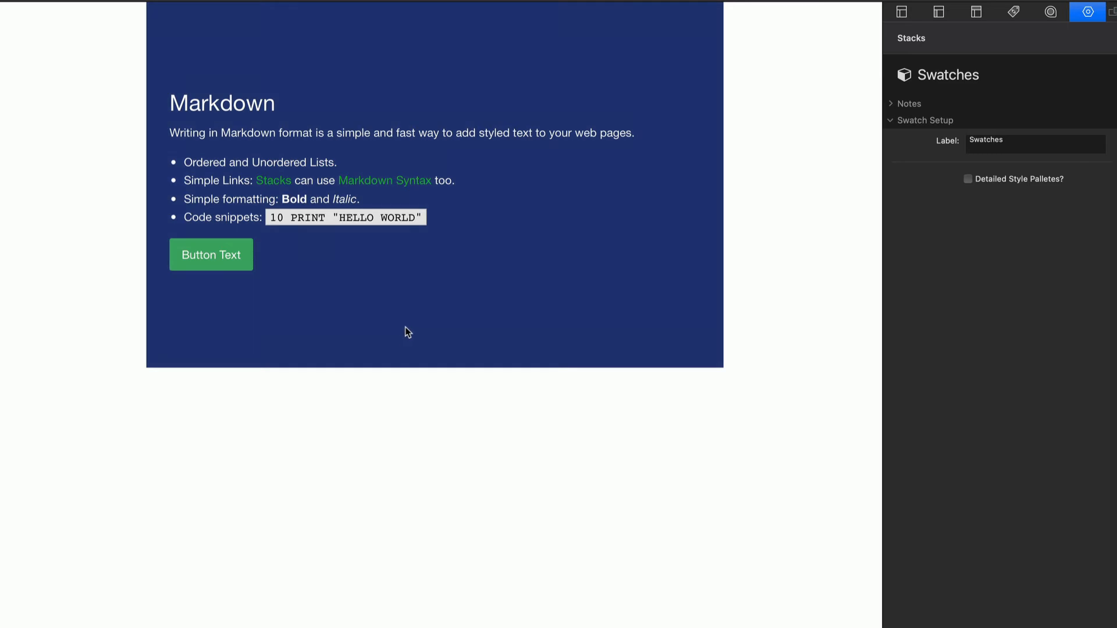
{"action": "key", "text": "super+r"}
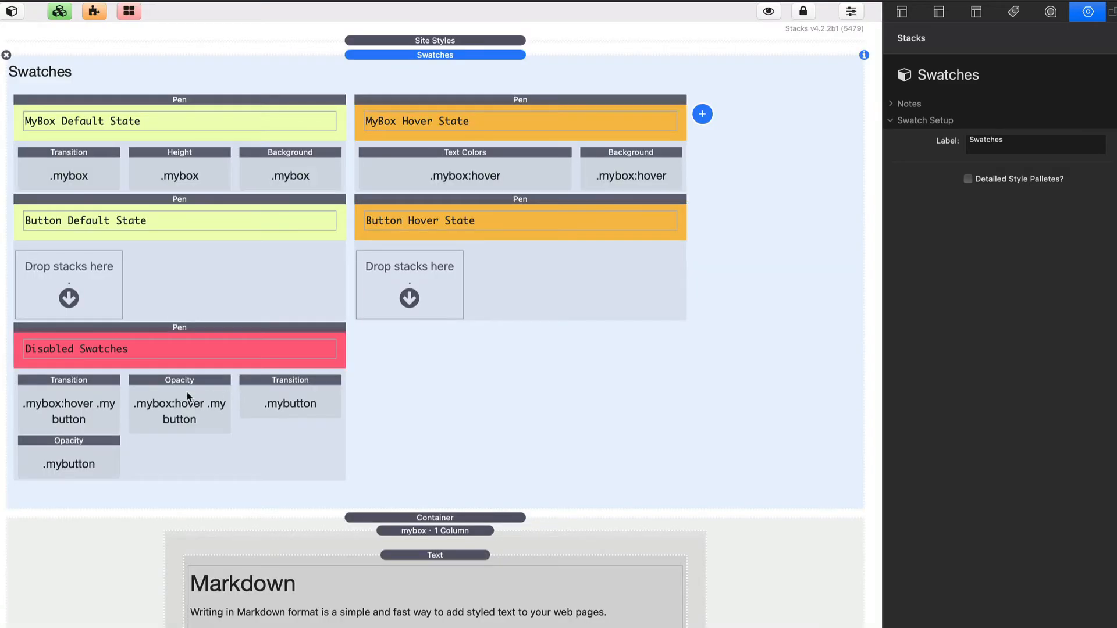
Move the .mybutton Opacity swatch from the Disabled Swatches pen into the Button Default State pen, and preview the page.
{"action": "left_click", "coordinate": [68, 443]}
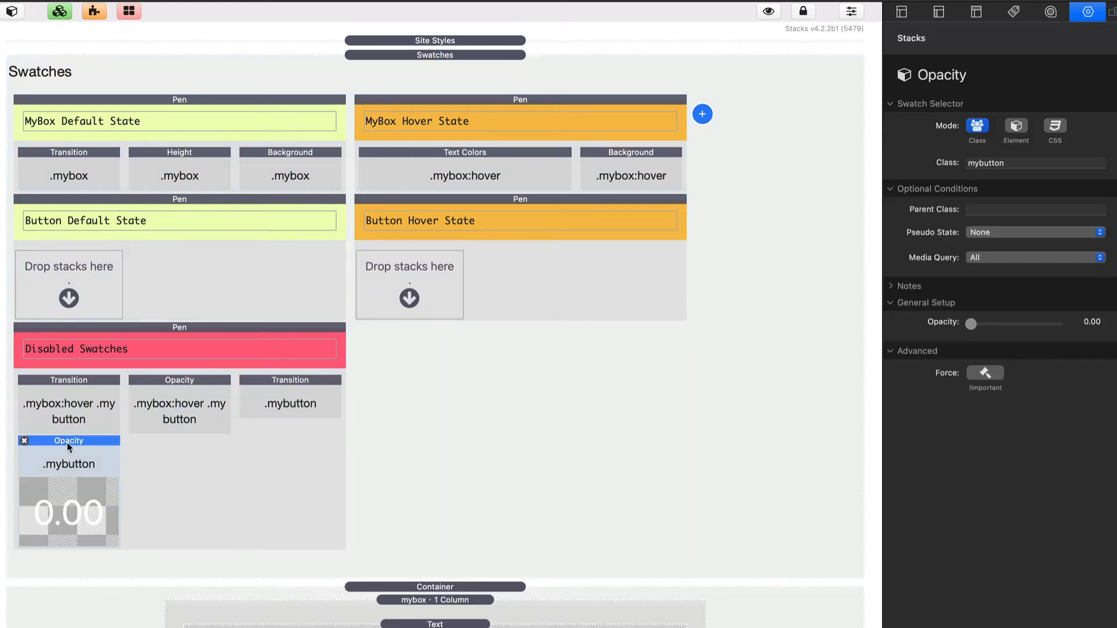
{"action": "left_click_drag", "start_coordinate": [67, 442], "coordinate": [94, 273]}
{"action": "left_click", "coordinate": [82, 260]}
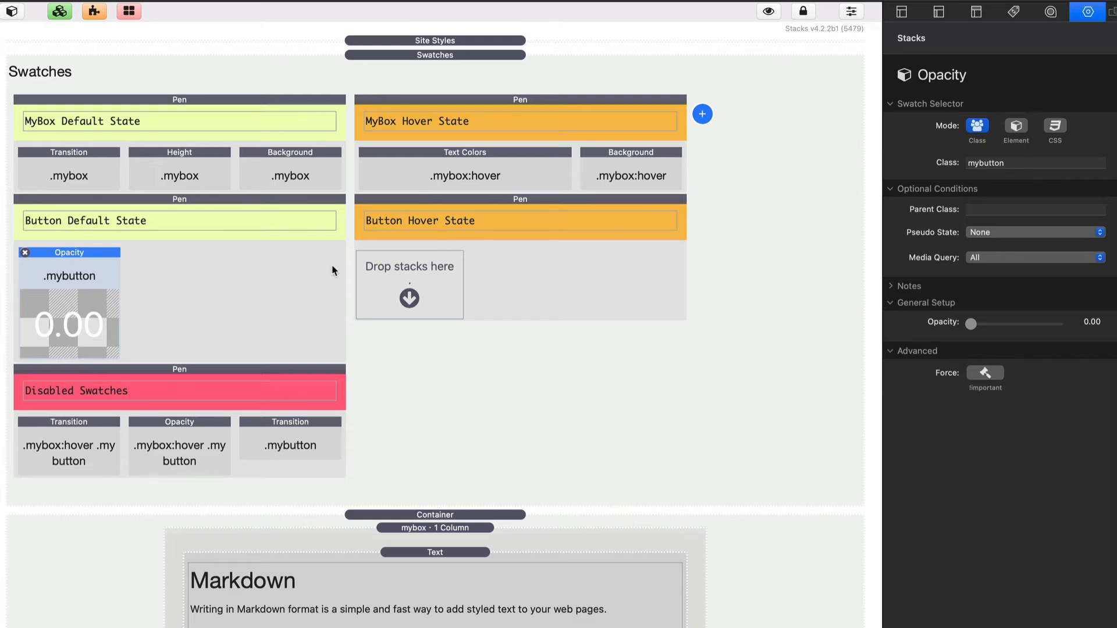
{"action": "double_click", "coordinate": [1023, 164]}
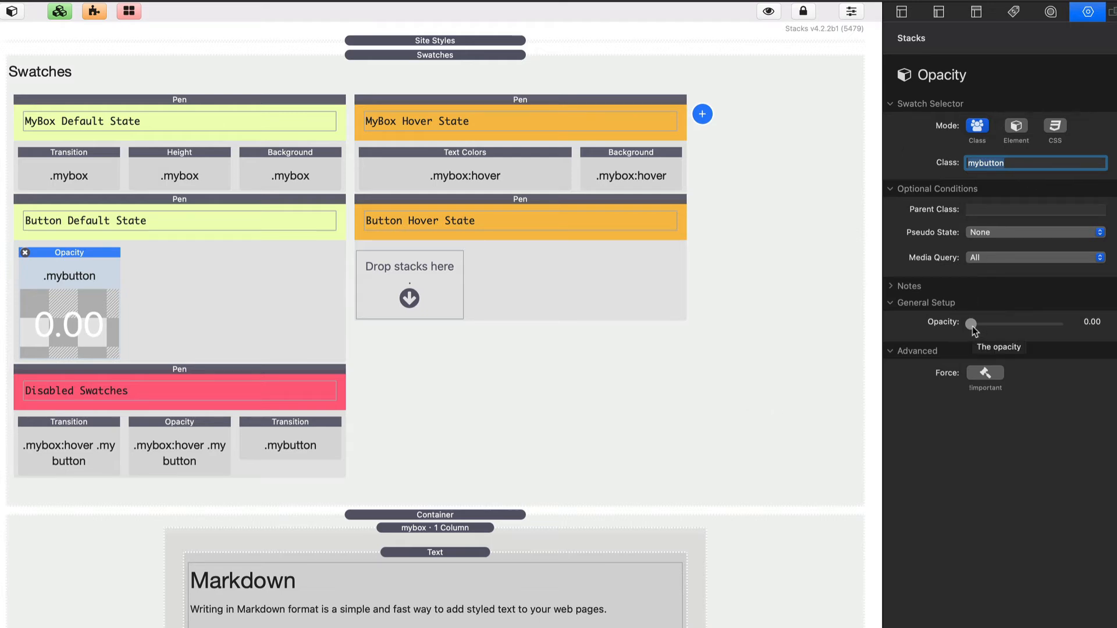
{"action": "key", "text": "super+r"}
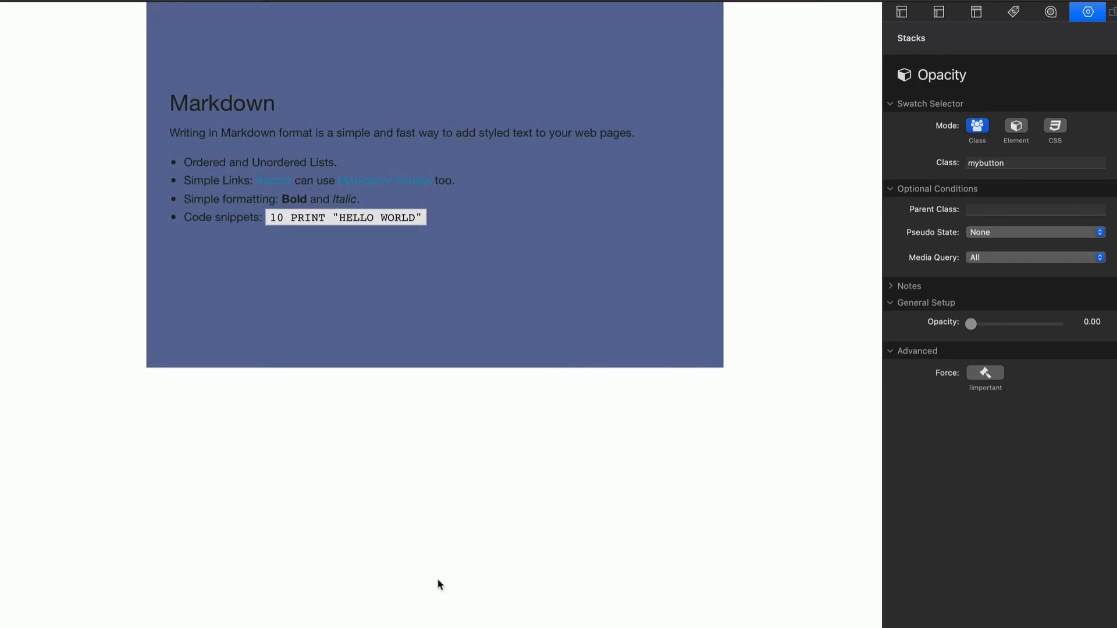
{"action": "key", "text": "super+r"}
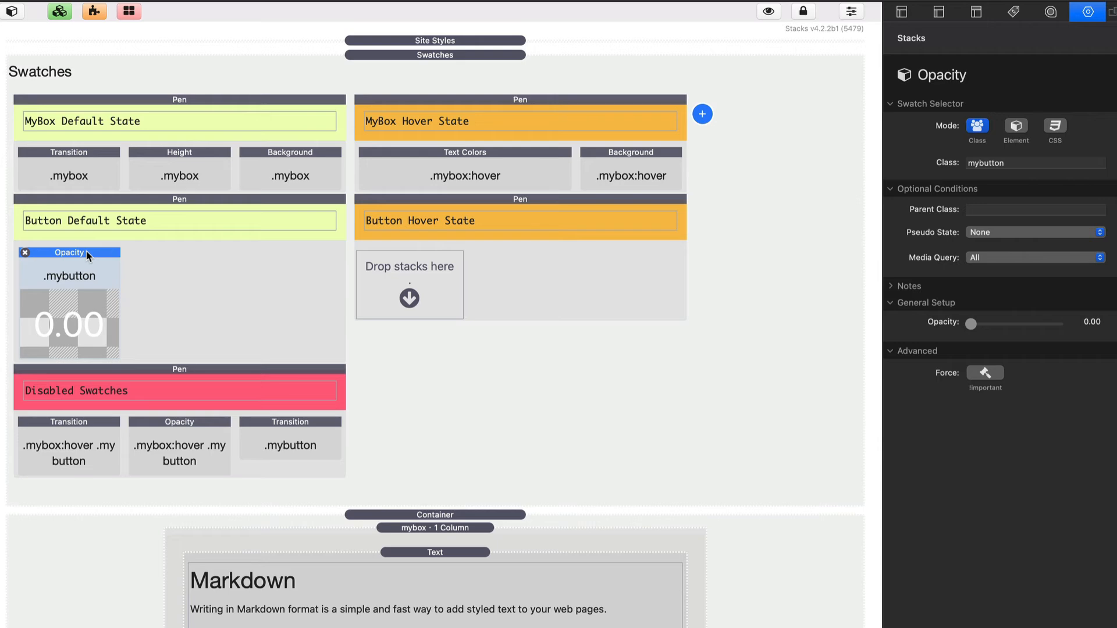
Try a copy of the .mybutton Opacity swatch in the Button Hover State pen with pseudo state Hover and opacity 1.00.
{"action": "left_click_drag", "start_coordinate": [88, 255], "coordinate": [446, 280]}
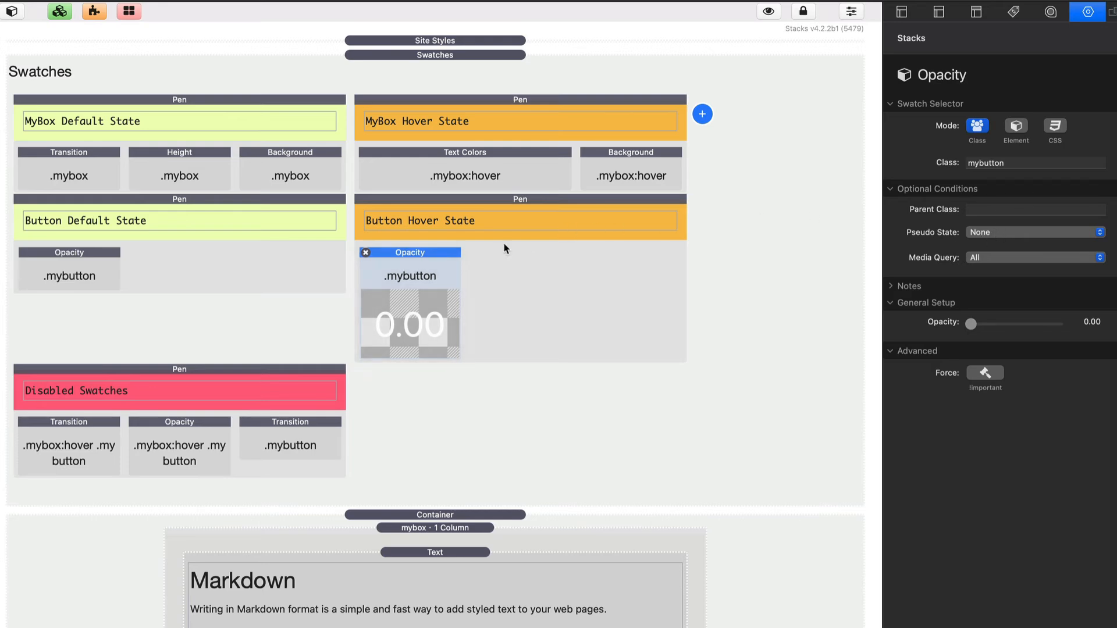
{"action": "left_click", "coordinate": [993, 234]}
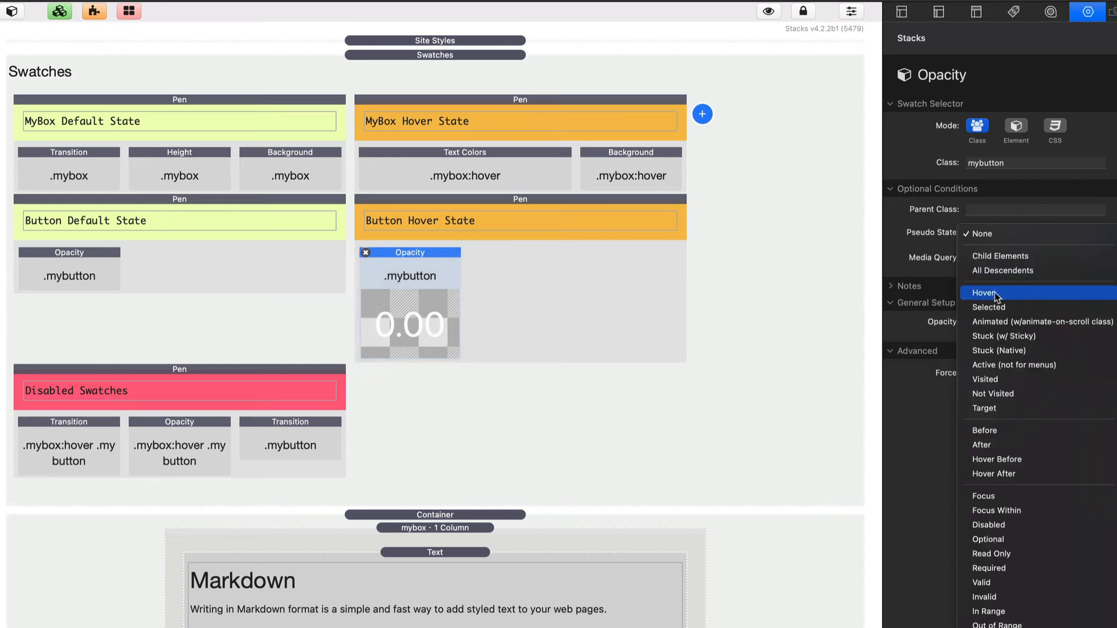
{"action": "left_click", "coordinate": [1021, 292]}
{"action": "left_click_drag", "start_coordinate": [972, 323], "coordinate": [1070, 326]}
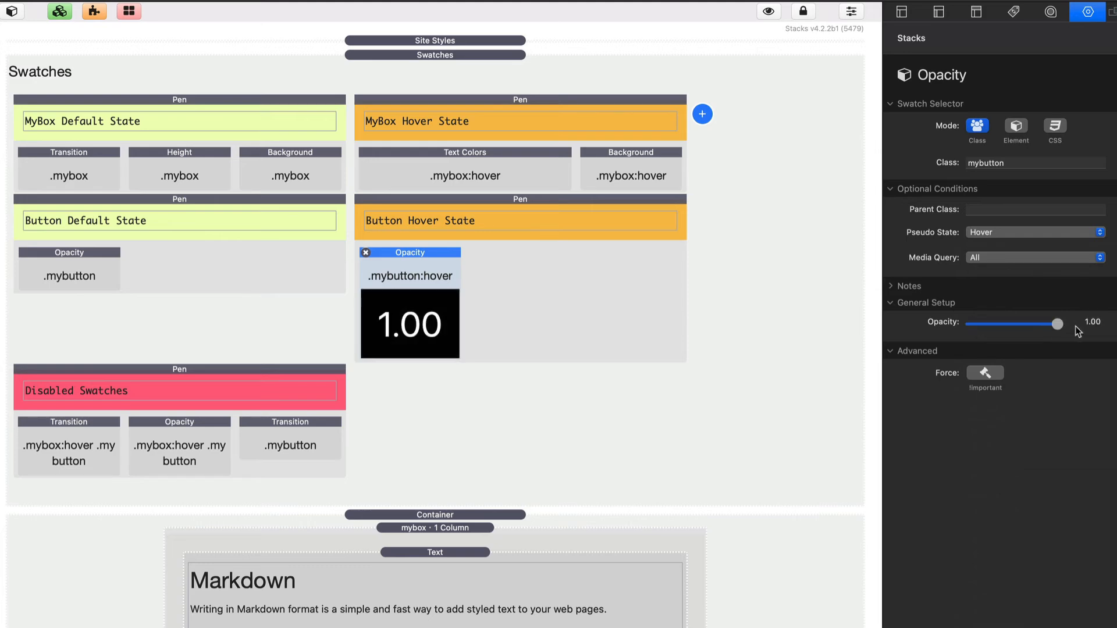
{"action": "left_click", "coordinate": [527, 298]}
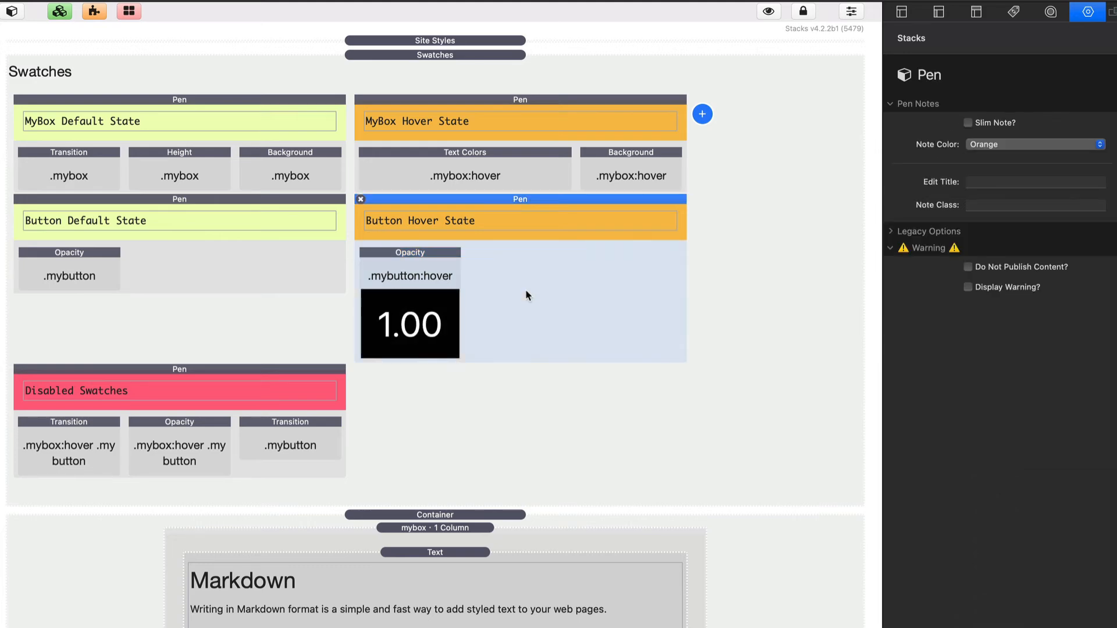
Compare the settings of the default .mybutton Opacity swatch with those of the .mybutton:hover Opacity swatch.
{"action": "left_click", "coordinate": [264, 260]}
{"action": "left_click", "coordinate": [61, 262]}
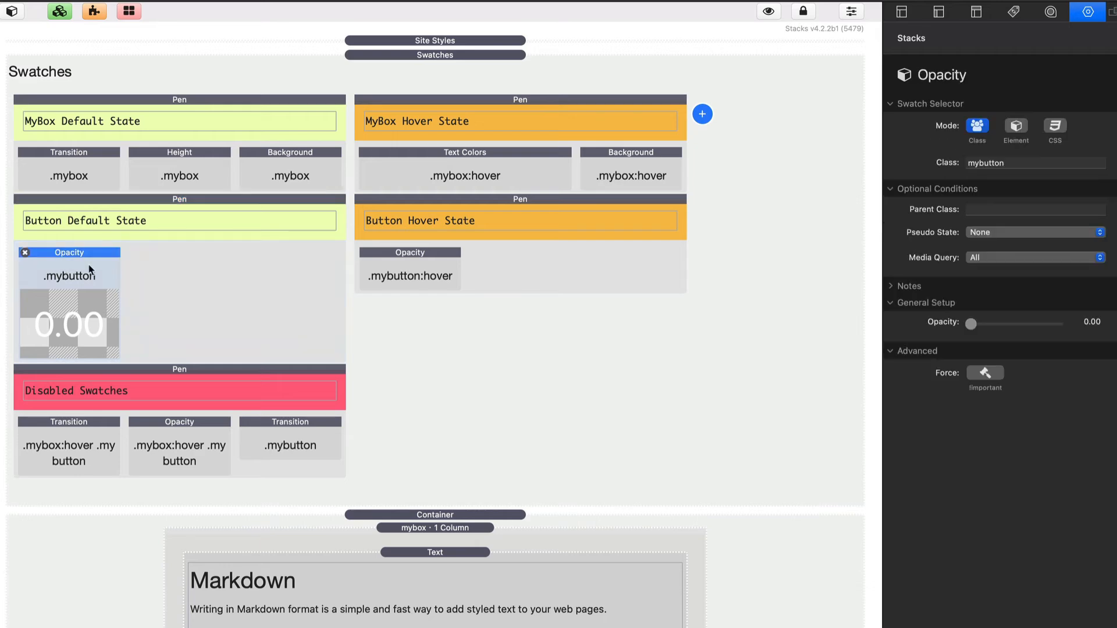
{"action": "left_click", "coordinate": [440, 266]}
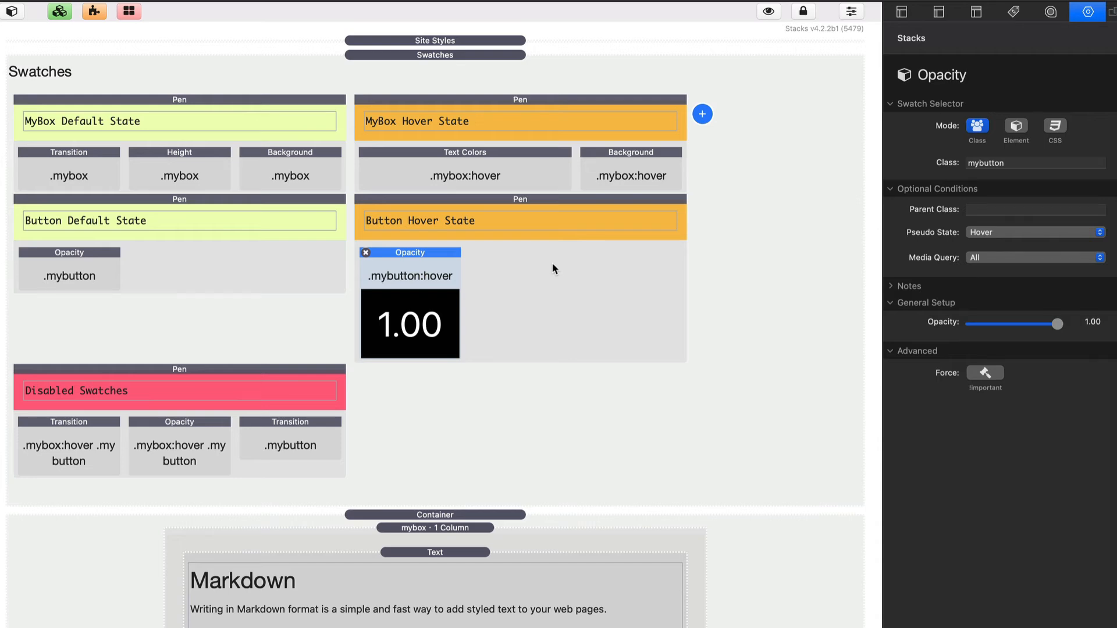
Preview the page with the button's own hover opacity, and delete the .mybutton:hover Opacity swatch.
{"action": "key", "text": "super+r"}
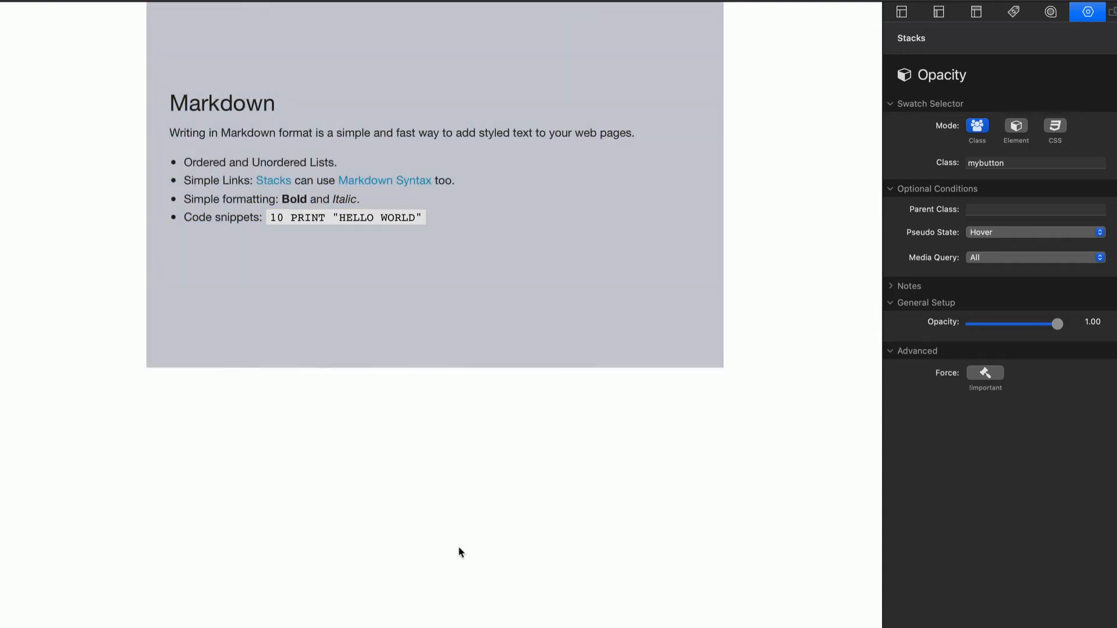
{"action": "key", "text": "super+r"}
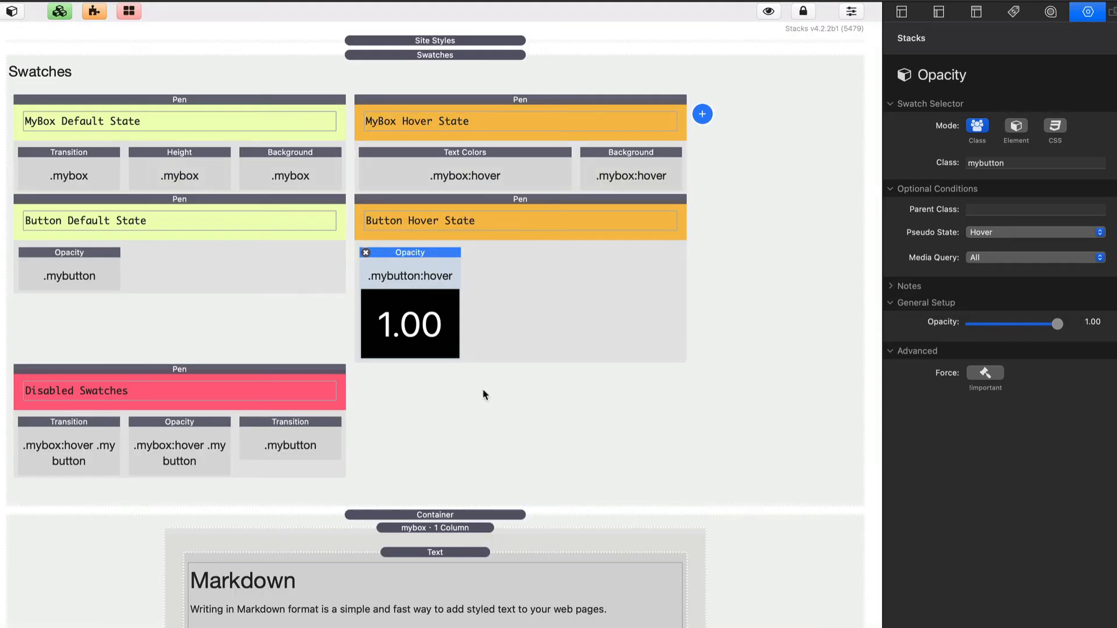
{"action": "left_click", "coordinate": [366, 254]}
Move the .mybox:hover .mybutton Opacity swatch from Disabled Swatches into the Button Hover State pen, and check its class and parent class.
{"action": "left_click", "coordinate": [174, 380]}
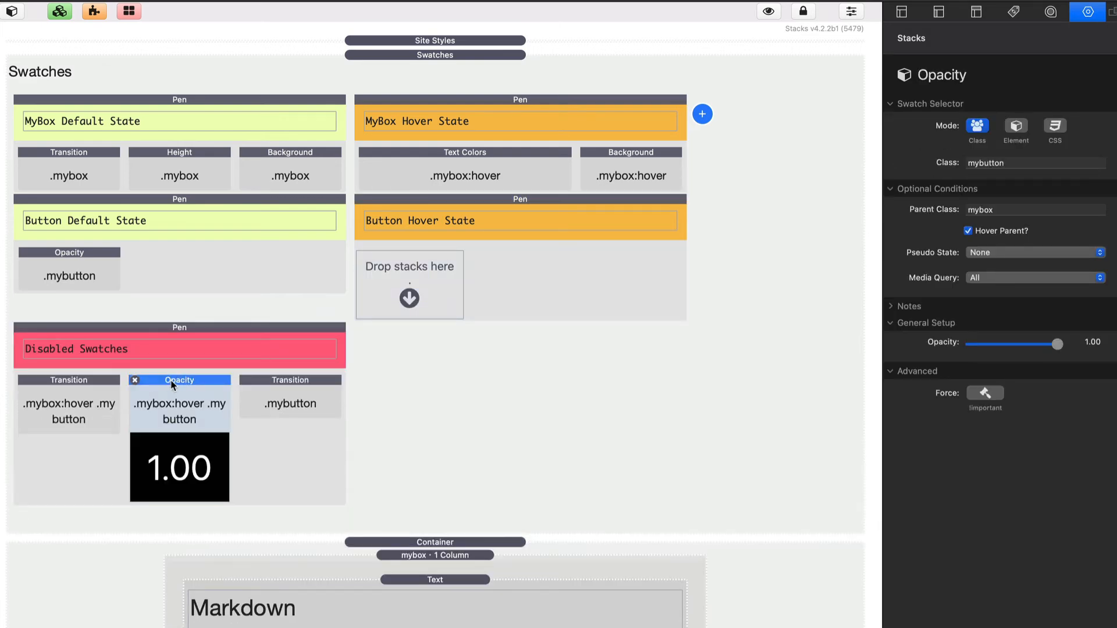
{"action": "left_click_drag", "start_coordinate": [172, 384], "coordinate": [420, 271]}
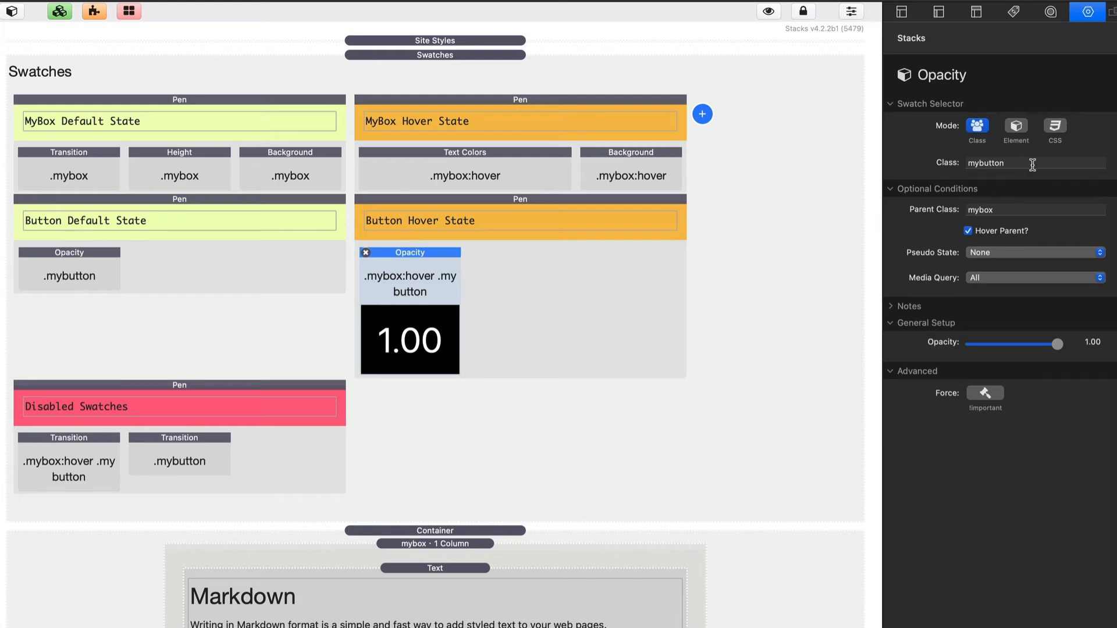
{"action": "double_click", "coordinate": [1029, 165]}
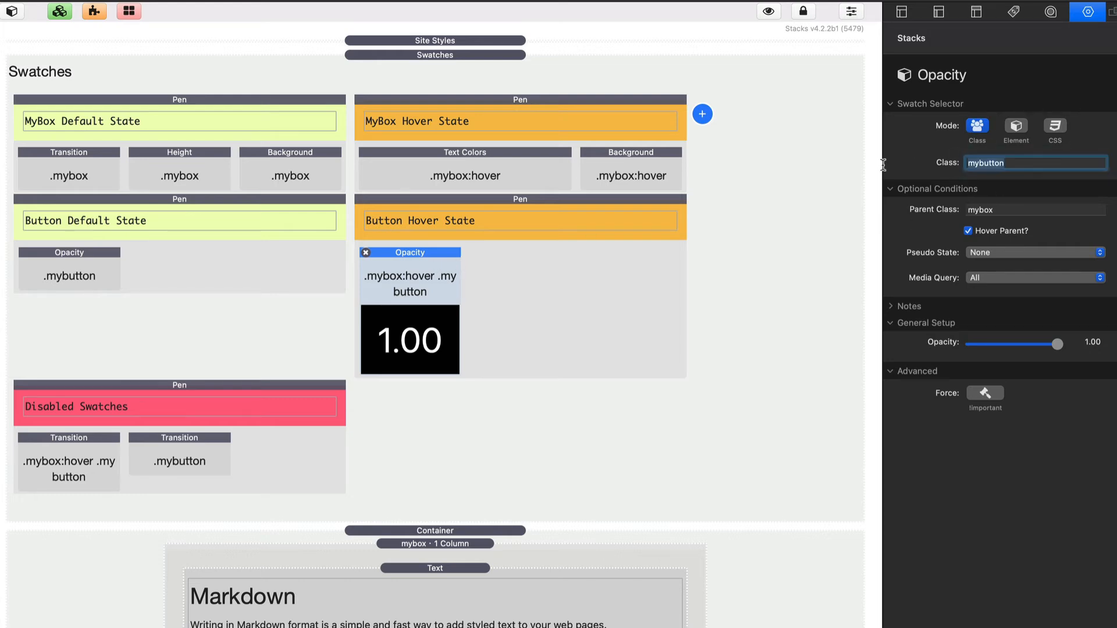
{"action": "left_click", "coordinate": [1020, 208]}
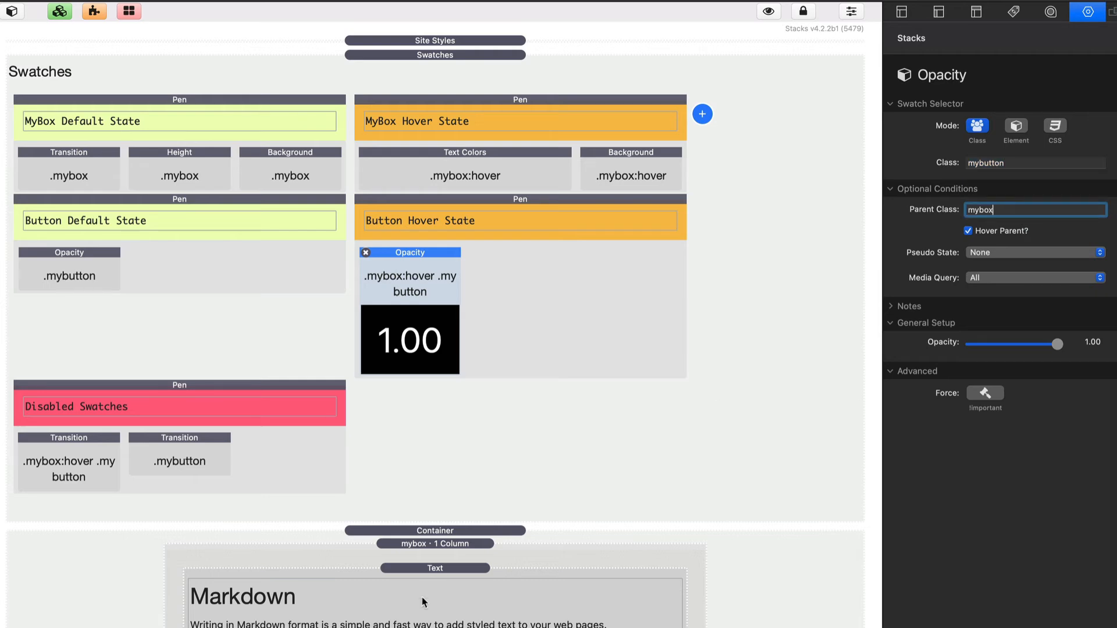
Compare the hover Opacity swatch's class and parent class with the button and the mybox column, and preview the page.
{"action": "left_click", "coordinate": [422, 627]}
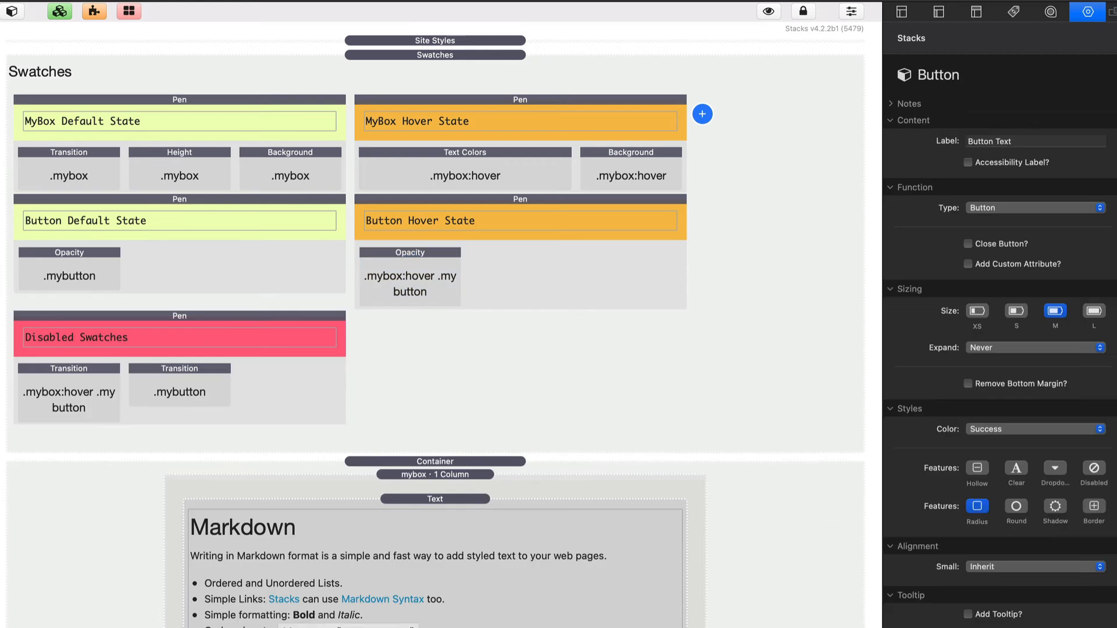
{"action": "left_click", "coordinate": [454, 475]}
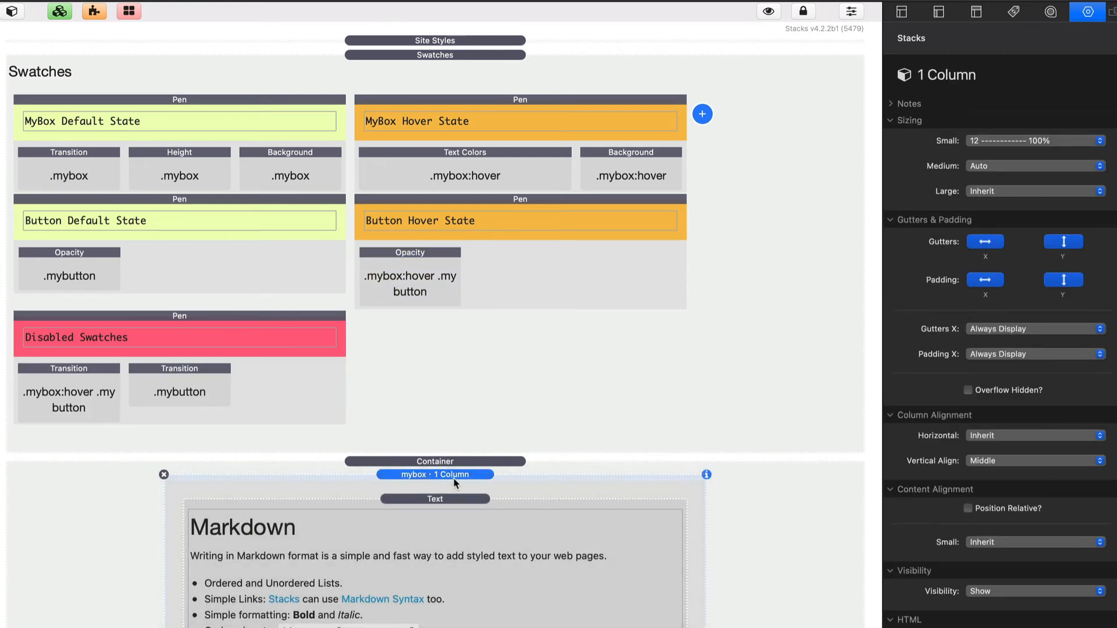
{"action": "left_click", "coordinate": [437, 268]}
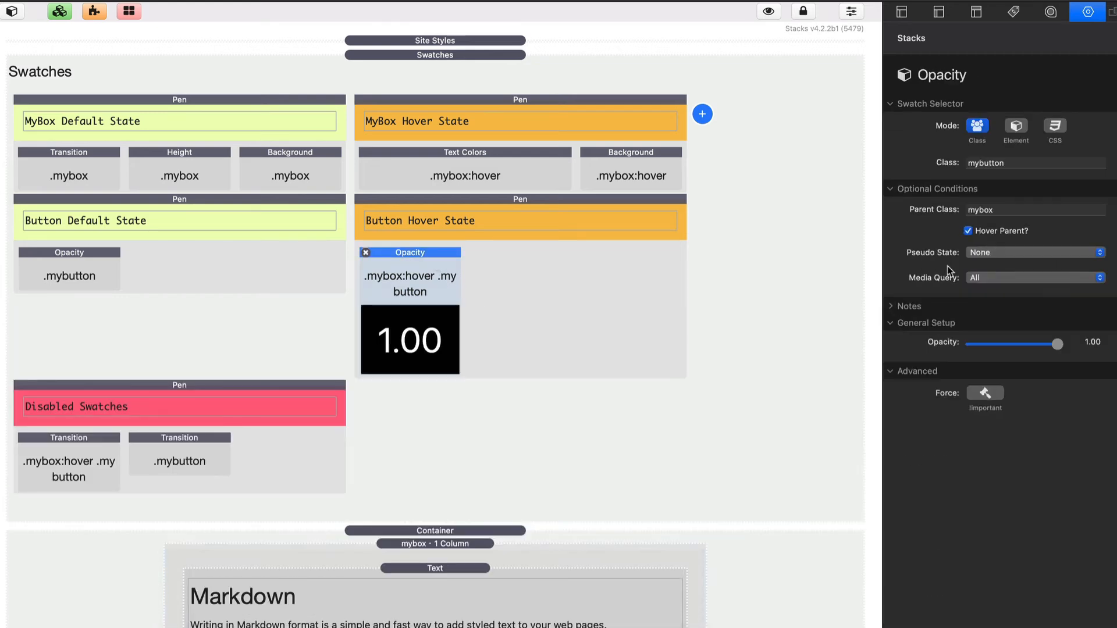
{"action": "left_click", "coordinate": [1011, 208]}
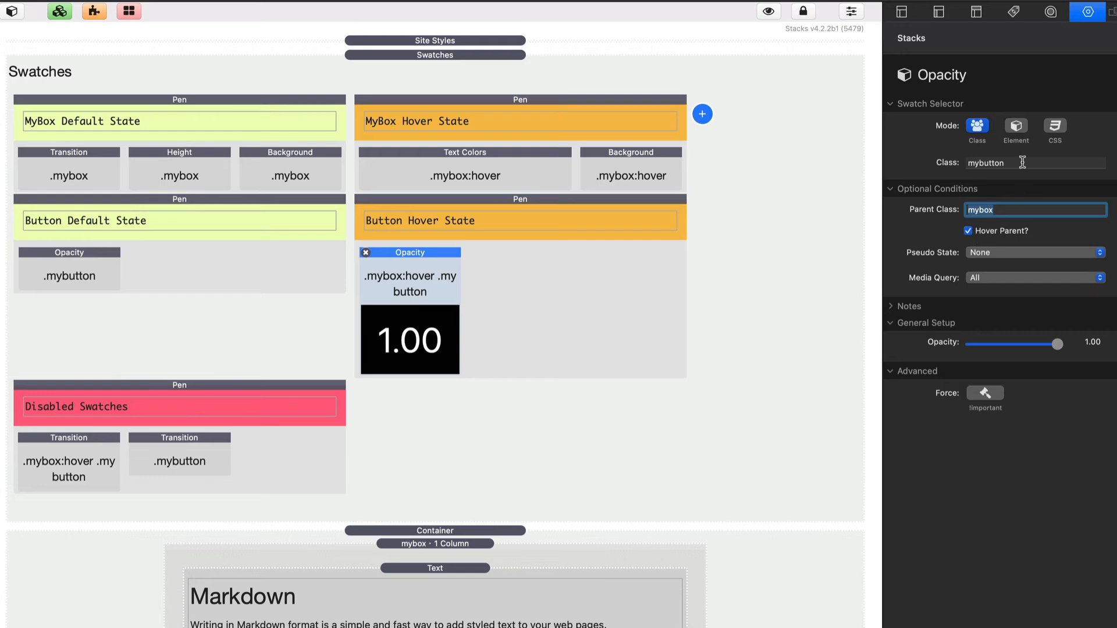
{"action": "left_click", "coordinate": [1022, 163]}
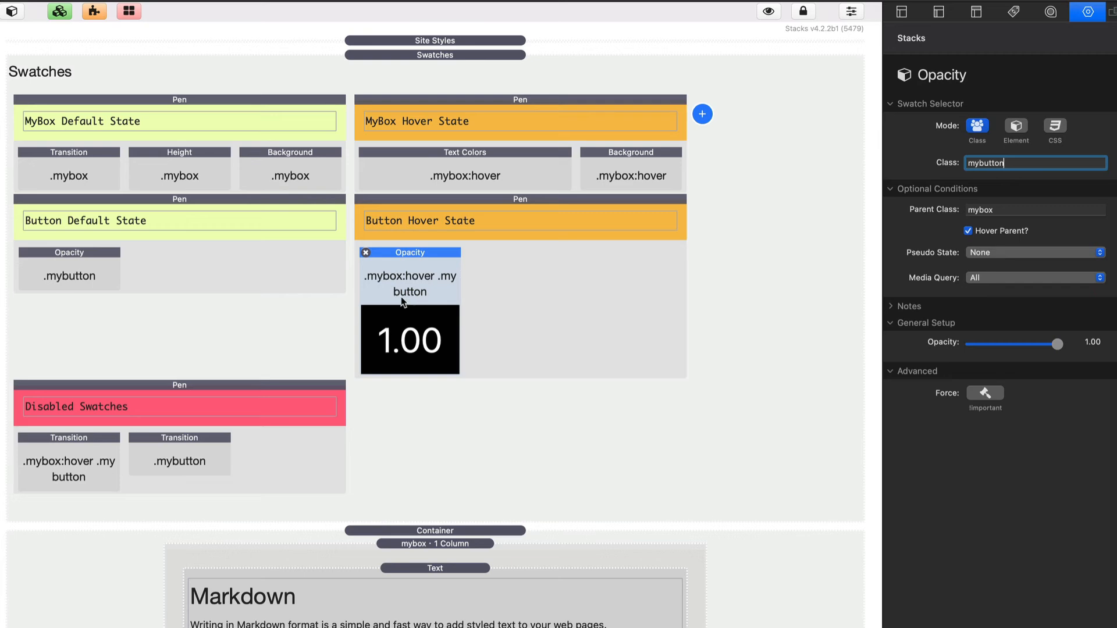
{"action": "left_click", "coordinate": [458, 426]}
{"action": "key", "text": "super+r"}
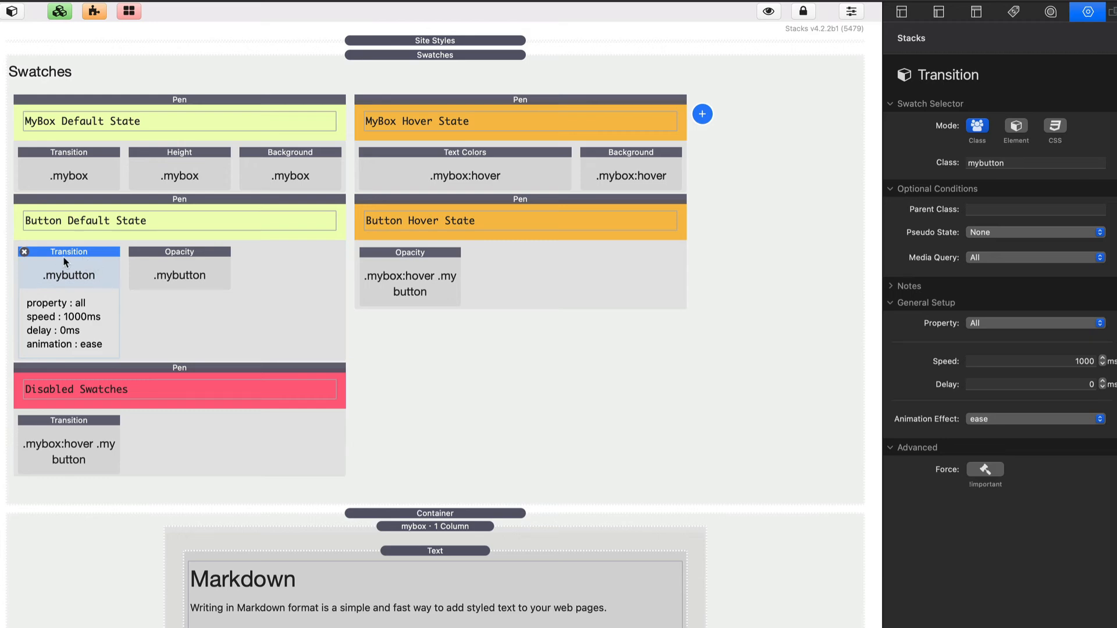
Check the class and speed of the .mybutton Transition swatch in the Button Default State pen.
{"action": "double_click", "coordinate": [1037, 164]}
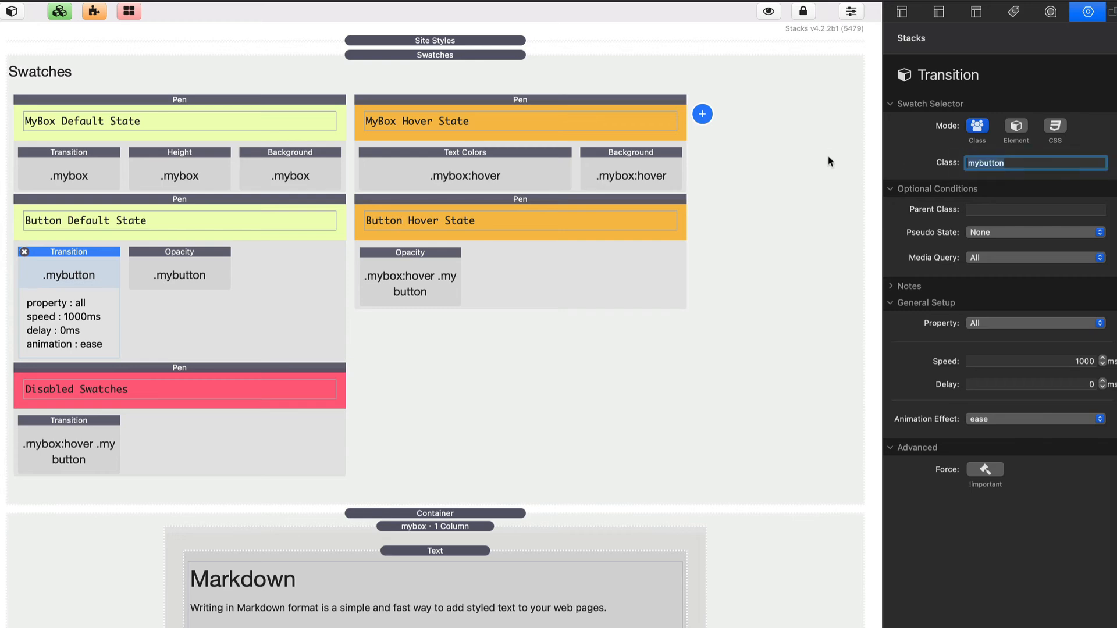
{"action": "double_click", "coordinate": [1094, 362]}
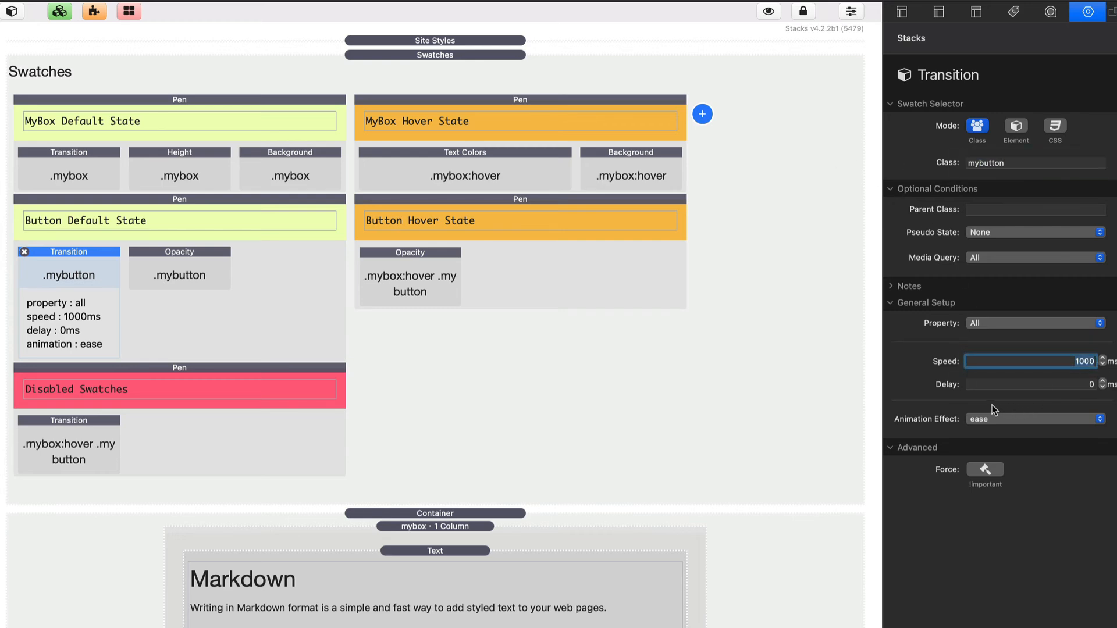
Preview the page and test the mybox column's hover effect with only the default button transition in place.
{"action": "key", "text": "super+r"}
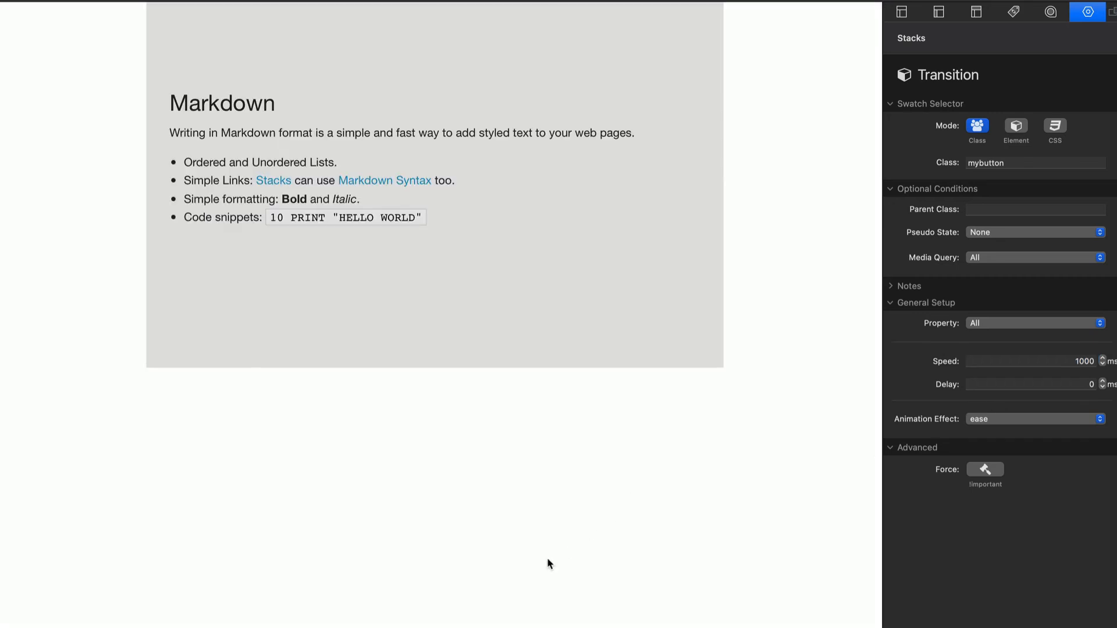
{"action": "mouse_move", "coordinate": [551, 268]}
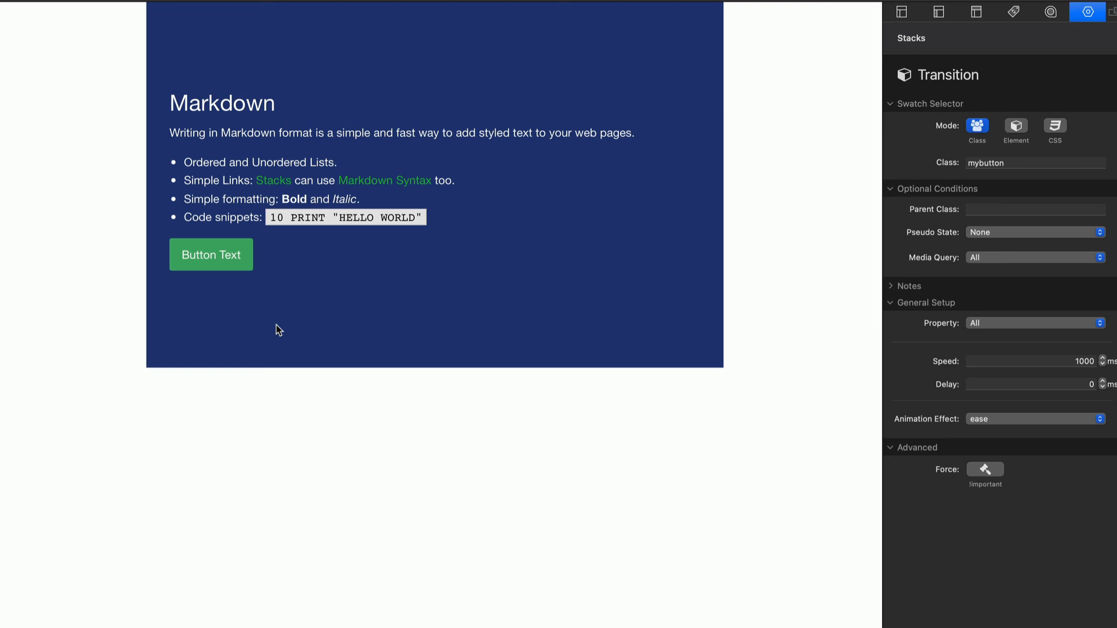
{"action": "key", "text": "super+r"}
Move the .mybox:hover .mybutton Transition swatch from Disabled Swatches into the Button Hover State pen, and check its class, parent class, speed and delay.
{"action": "left_click", "coordinate": [77, 428]}
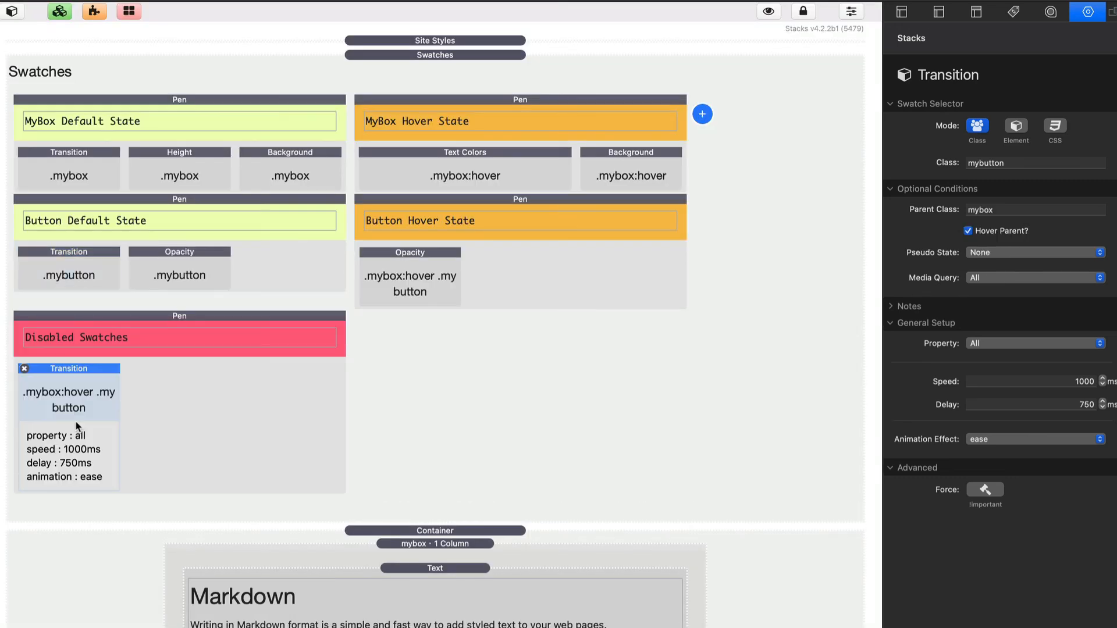
{"action": "left_click_drag", "start_coordinate": [71, 375], "coordinate": [486, 268]}
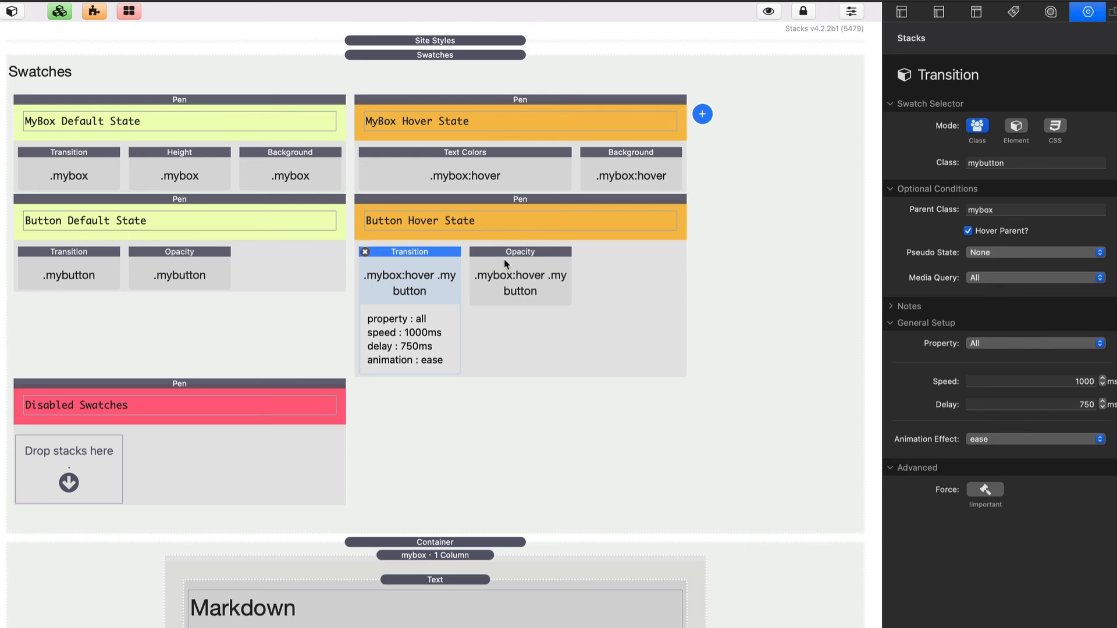
{"action": "left_click", "coordinate": [1028, 162]}
{"action": "left_click", "coordinate": [1020, 210]}
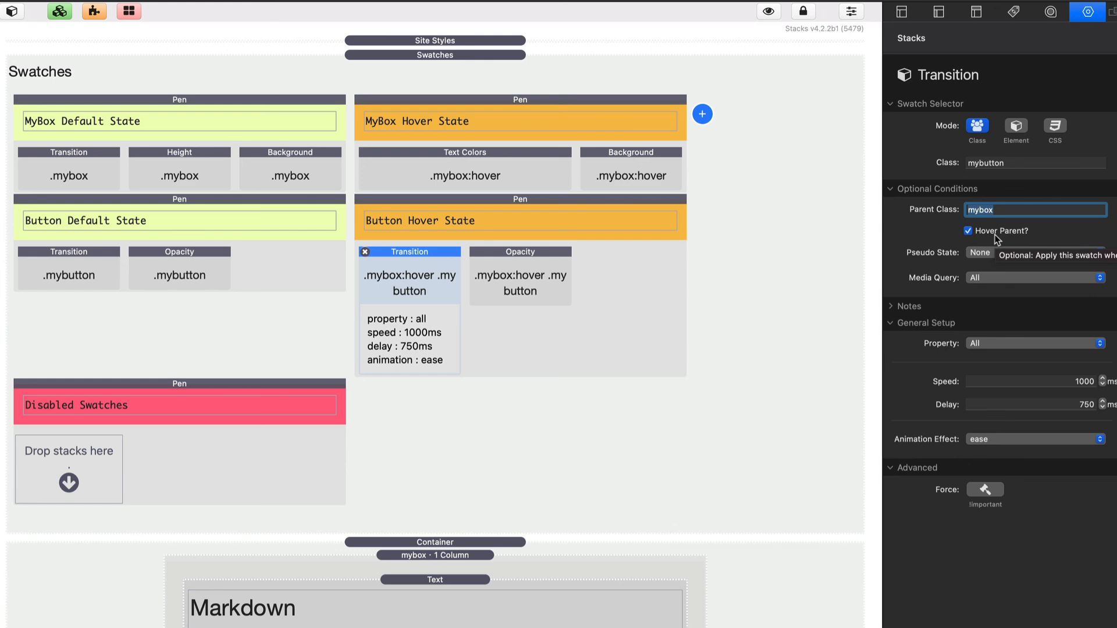
{"action": "left_click", "coordinate": [1021, 163]}
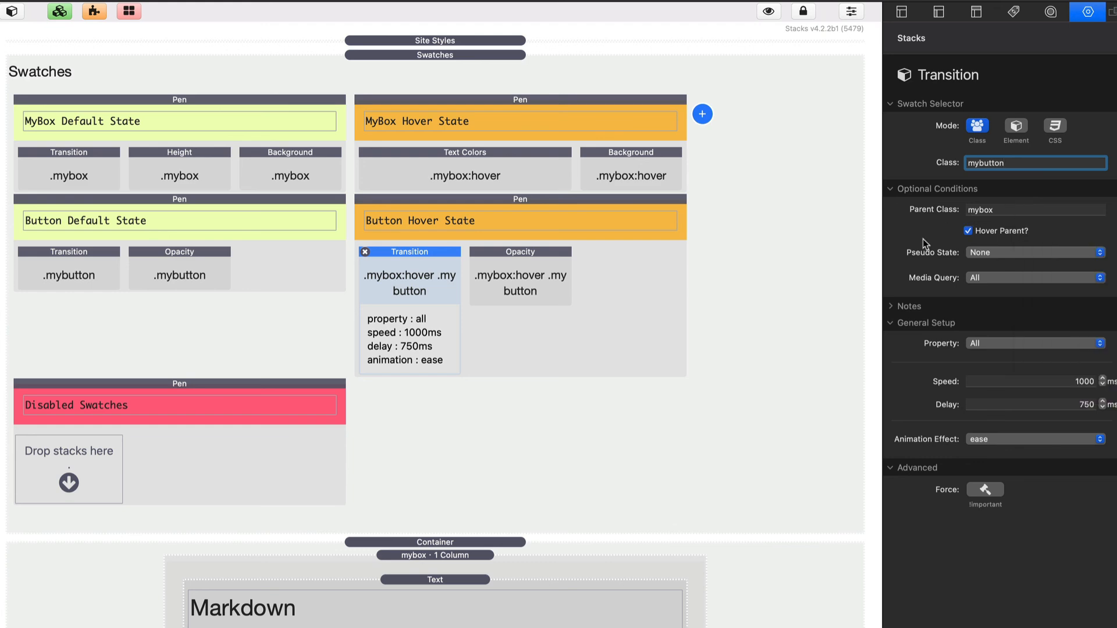
{"action": "left_click", "coordinate": [1054, 381]}
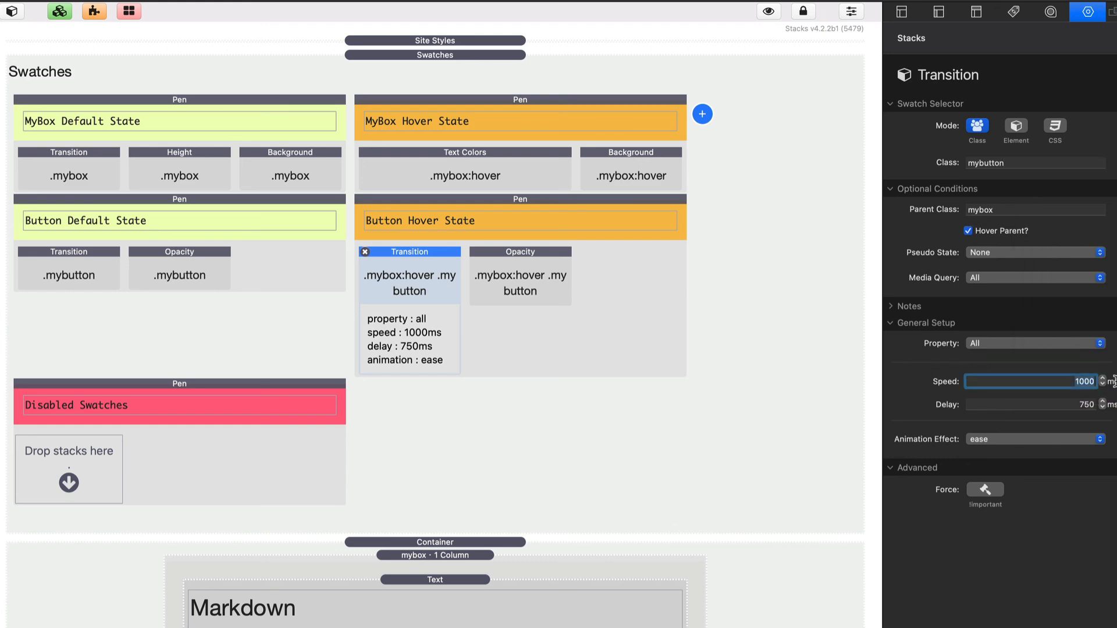
{"action": "left_click", "coordinate": [1061, 403]}
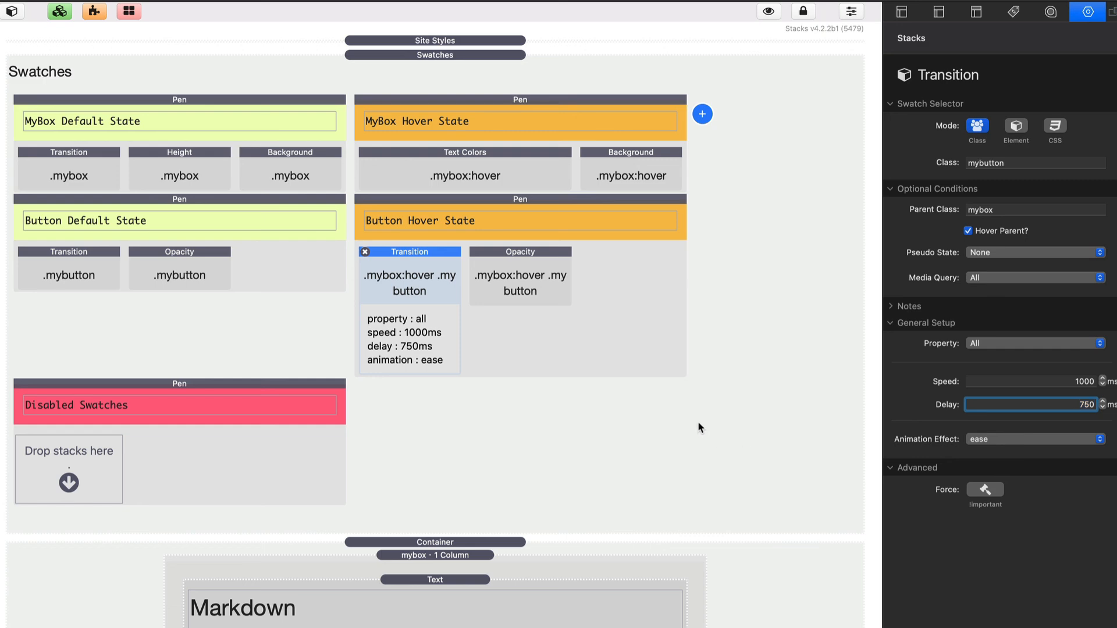
Preview the page to test the button's delayed fade-in when the mybox column is hovered, and return to editing.
{"action": "left_click", "coordinate": [713, 442]}
{"action": "scroll", "coordinate": [700, 430], "scroll_direction": "down", "scroll_amount": 8}
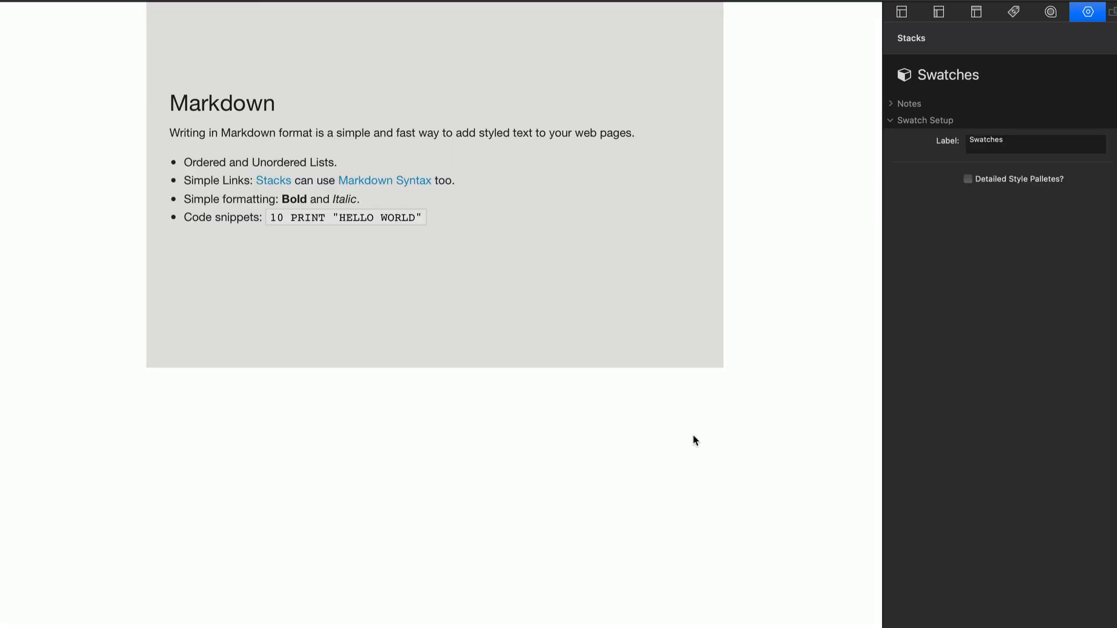
{"action": "mouse_move", "coordinate": [611, 299]}
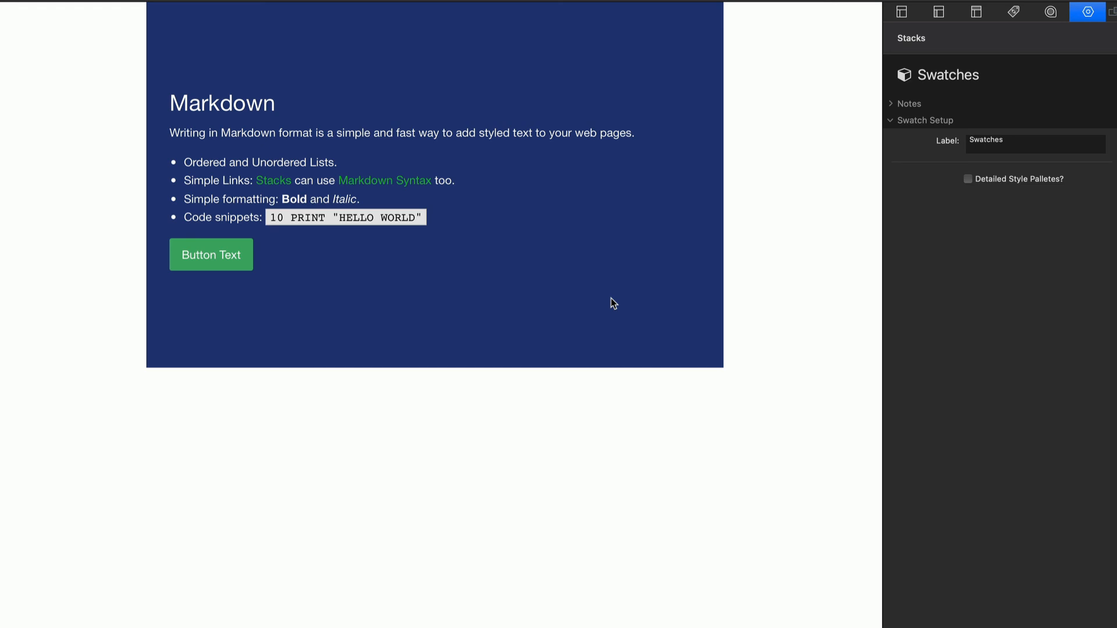
{"action": "key", "text": "super+r"}
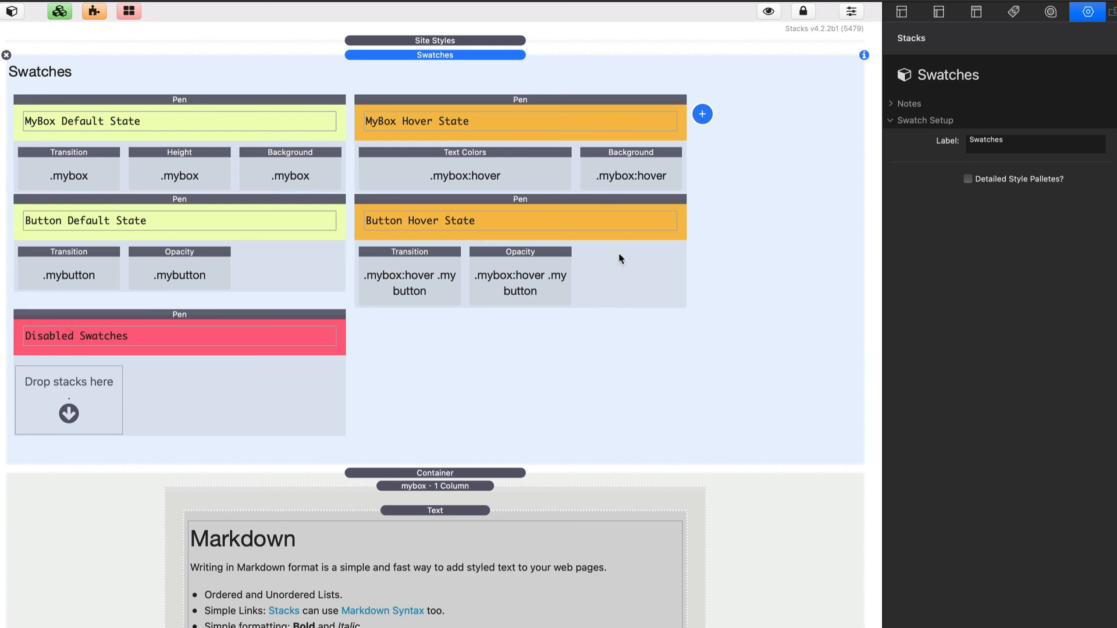